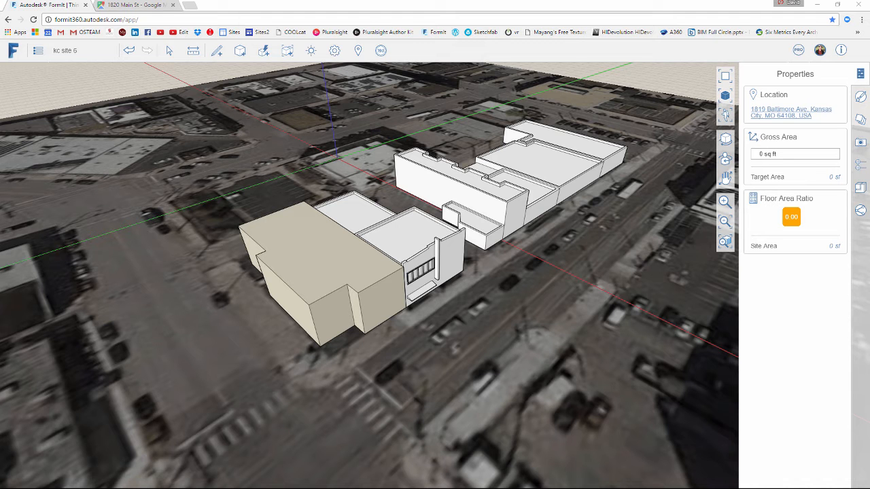
# Turn on sun shadows for the site model
pyautogui.moveTo(487, 333); pyautogui.dragTo(530, 327, button='middle')
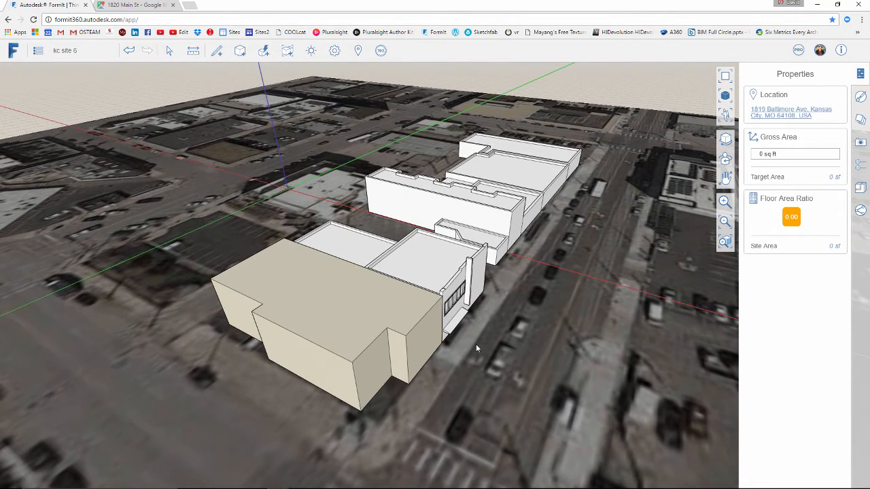
pyautogui.moveTo(496, 359); pyautogui.dragTo(430, 339, button='middle')
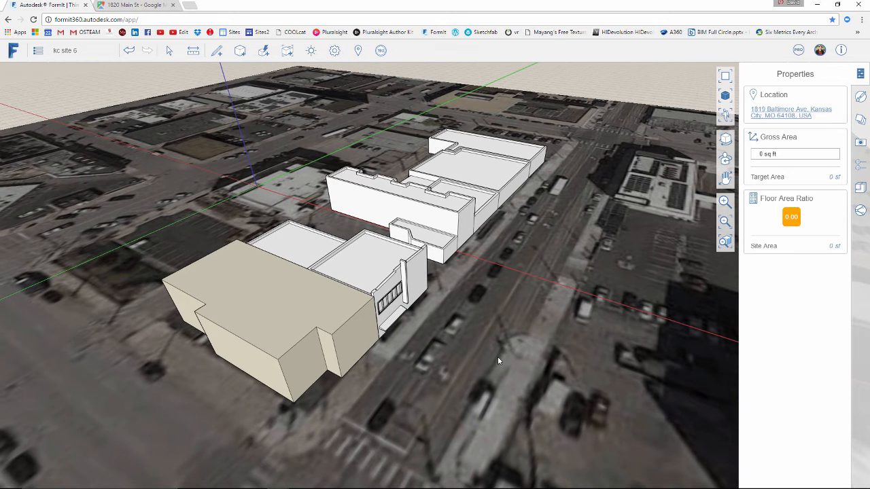
pyautogui.click(310, 52)
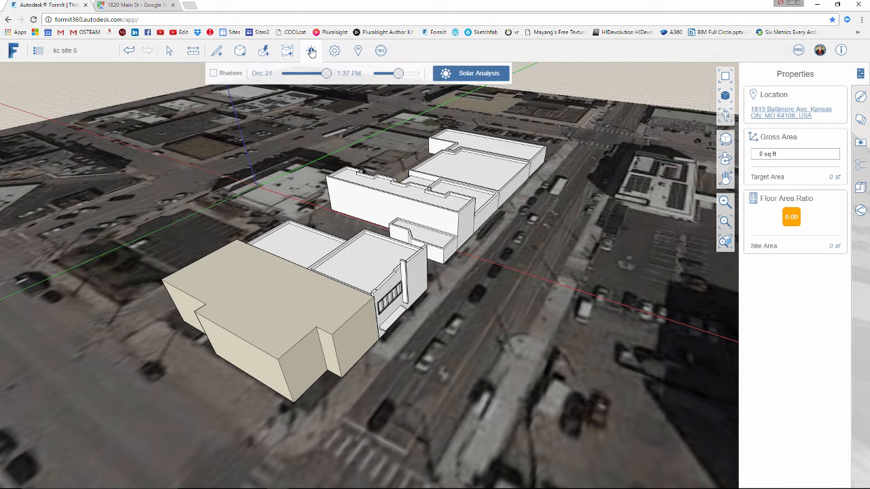
pyautogui.click(214, 73)
pyautogui.moveTo(556, 333); pyautogui.dragTo(575, 340, button='middle')
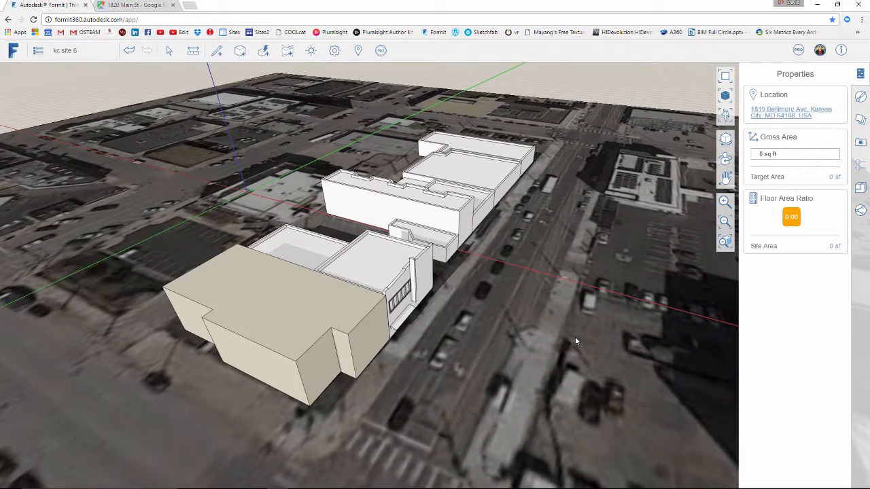
# Set the shadow time to about 4:12 PM and view the shadows from the street side of the buildings
pyautogui.click(312, 51)
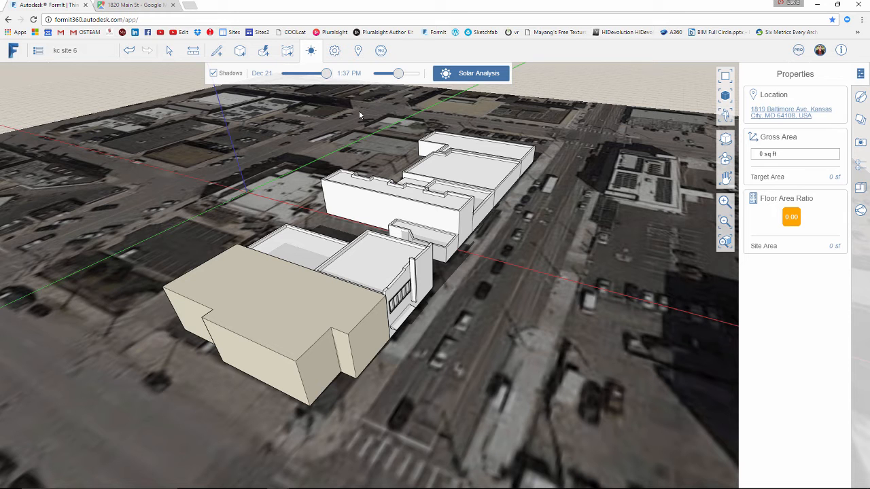
pyautogui.click(395, 76)
pyautogui.moveTo(396, 80); pyautogui.dragTo(413, 87)
pyautogui.click(514, 239)
pyautogui.moveTo(514, 238); pyautogui.dragTo(220, 232, button='middle')
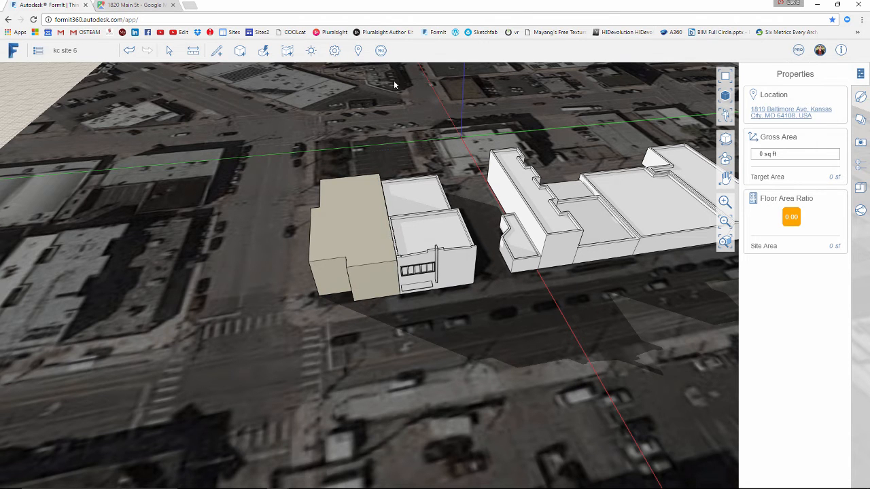
# Set the shadow time to about 12:04 PM and choose June 21 as the shadow date
pyautogui.click(314, 52)
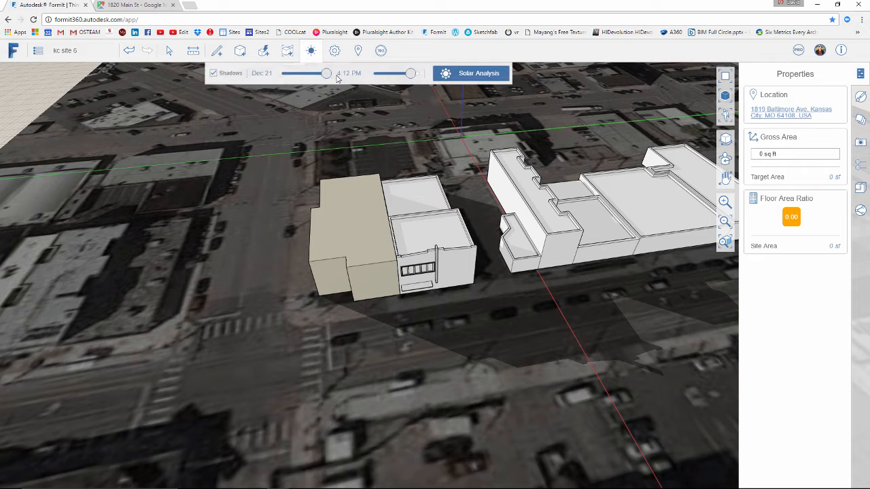
pyautogui.moveTo(410, 77); pyautogui.dragTo(382, 89)
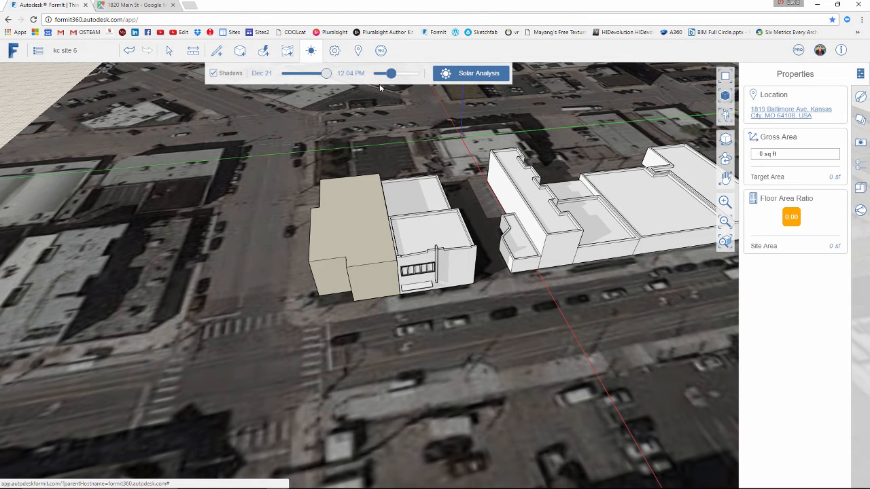
pyautogui.click(262, 73)
pyautogui.click(264, 91)
pyautogui.click(264, 91)
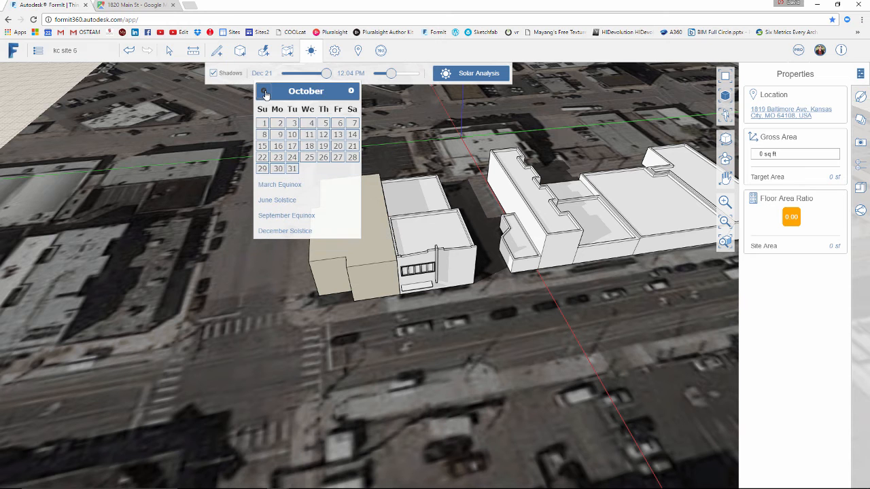
pyautogui.click(264, 91)
pyautogui.click(264, 91)
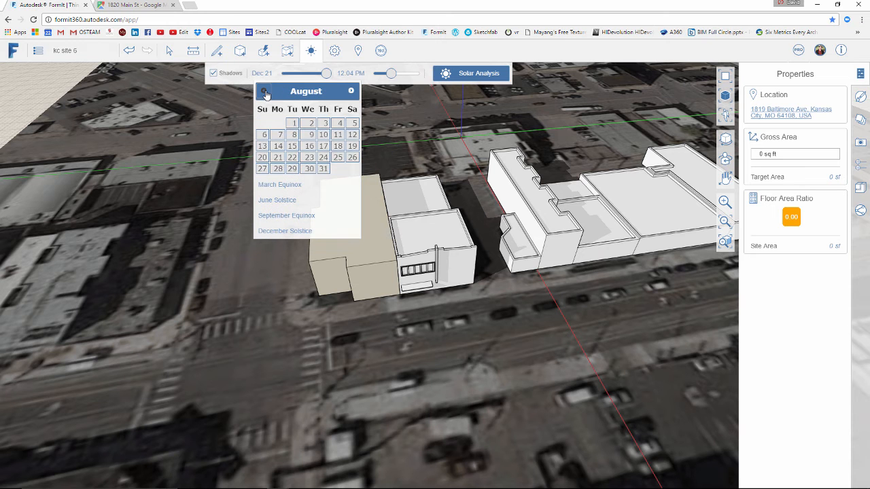
pyautogui.click(264, 91)
pyautogui.click(264, 91)
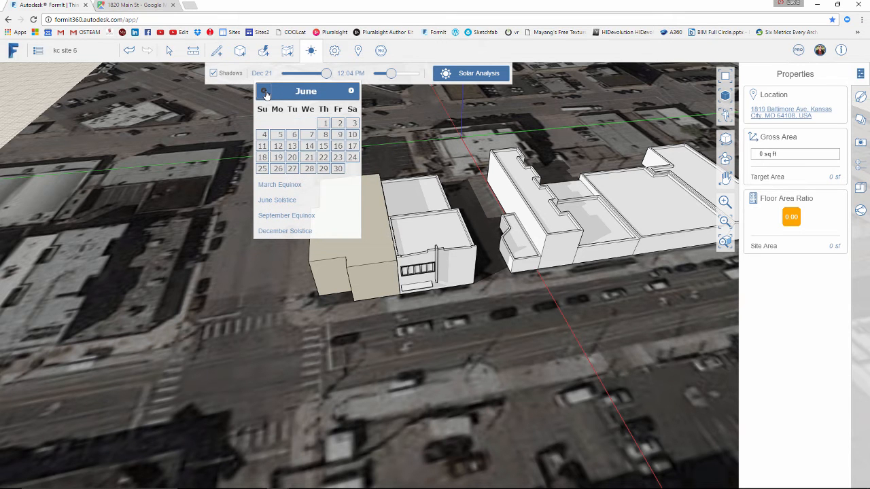
pyautogui.click(306, 158)
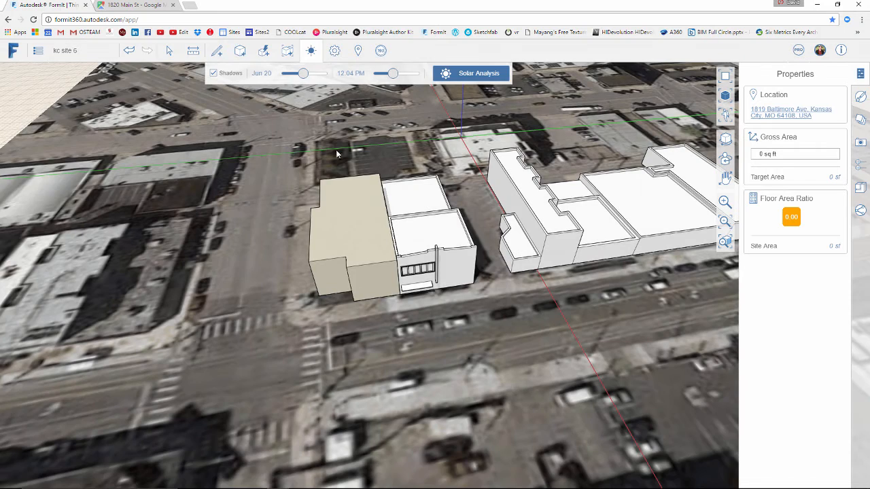
pyautogui.click(337, 160)
pyautogui.moveTo(337, 160); pyautogui.dragTo(350, 142, button='middle')
# Move the shadow time to later in the afternoon and view the long side wall of the beige building
pyautogui.click(311, 53)
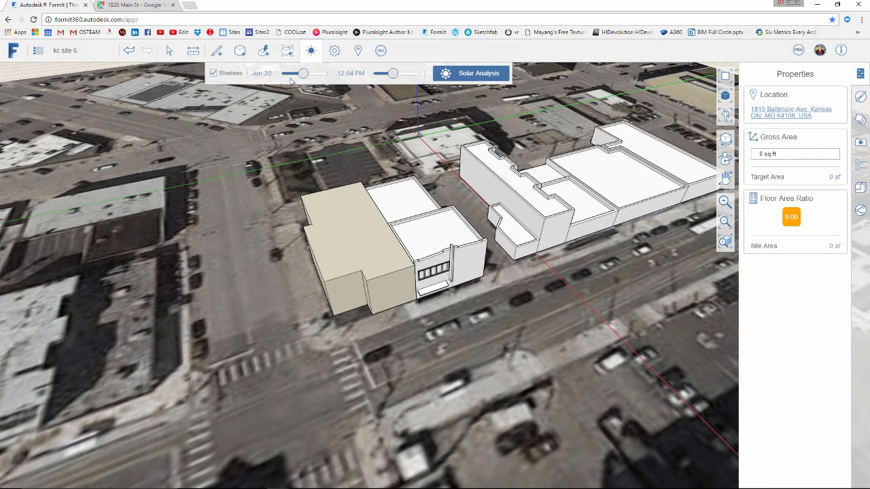
pyautogui.moveTo(392, 73)
pyautogui.mouseDown()
pyautogui.moveTo(400, 74)
pyautogui.moveTo(384, 80)
pyautogui.moveTo(401, 83)
pyautogui.moveTo(403, 95)
pyautogui.moveTo(390, 96)
pyautogui.moveTo(407, 97)
pyautogui.mouseUp()
pyautogui.moveTo(280, 202); pyautogui.dragTo(325, 179, button='right')
pyautogui.scroll(3, 330, 292)
pyautogui.moveTo(330, 292); pyautogui.dragTo(353, 264, button='right')
pyautogui.scroll(3, 350, 262)
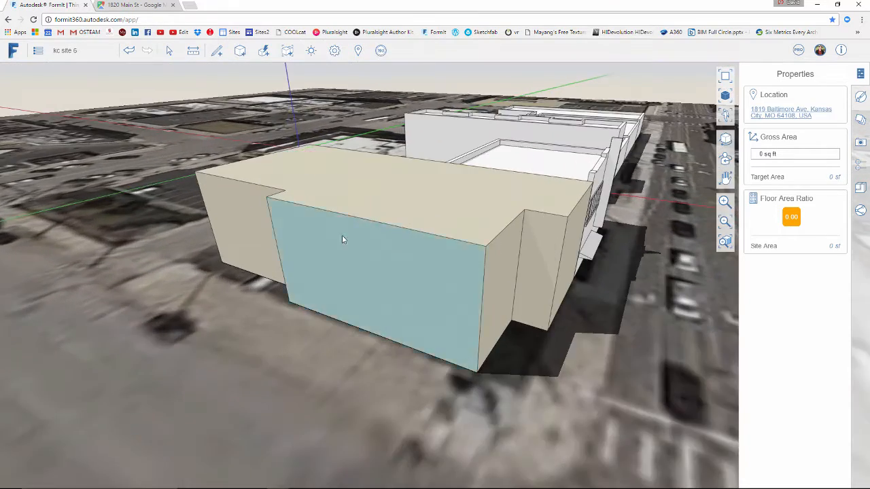
# Sketch a long, thin horizontal rectangle about 1'-6" high and 73 sq ft in area on the beige building's long side wall
pyautogui.click(262, 72)
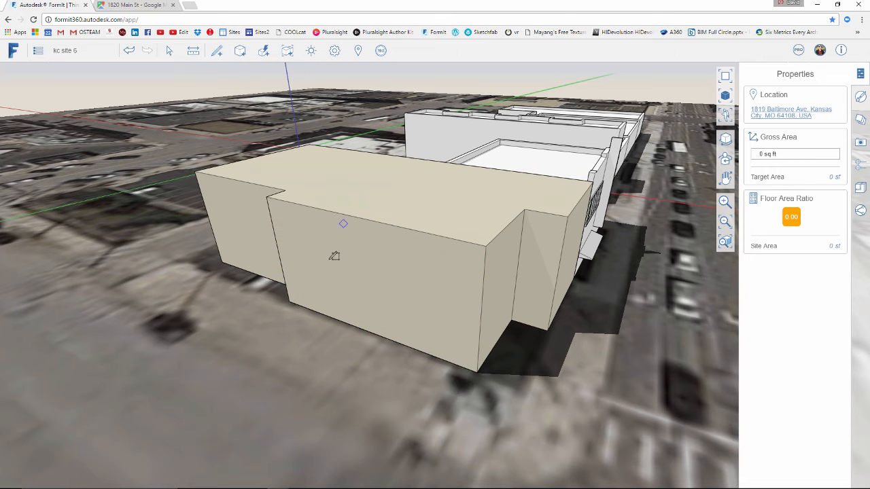
pyautogui.scroll(4, 292, 236)
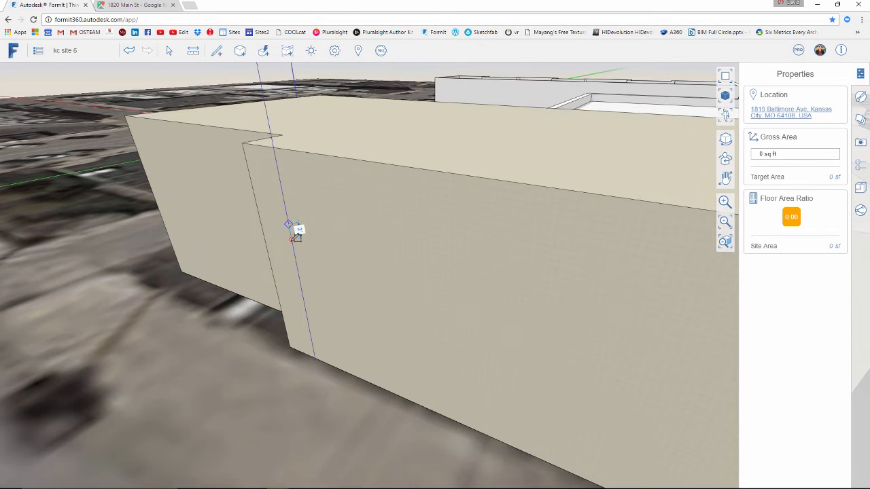
pyautogui.scroll(3, 293, 237)
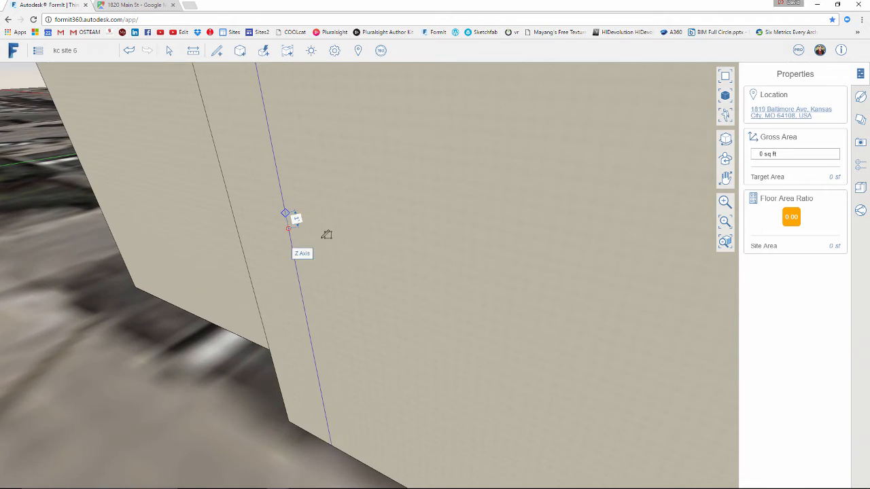
pyautogui.click(292, 235)
pyautogui.scroll(-2, 367, 250)
pyautogui.scroll(-4, 374, 246)
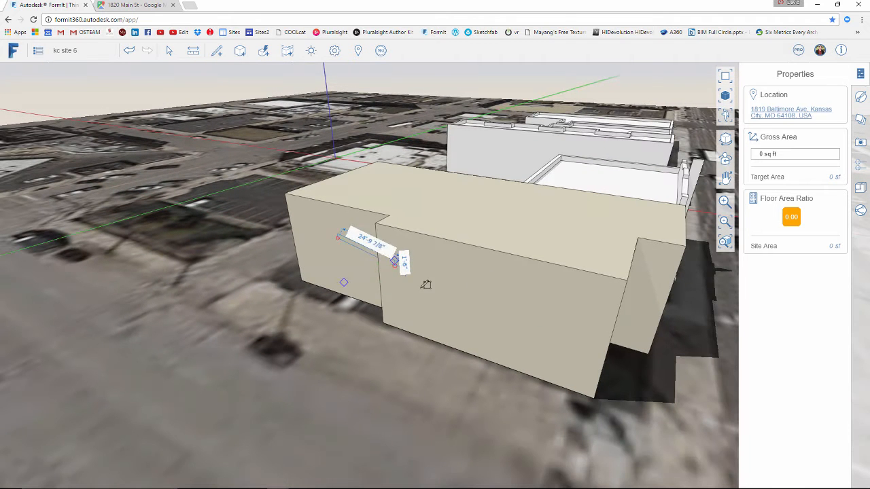
pyautogui.click(598, 323)
pyautogui.moveTo(554, 348)
pyautogui.mouseDown(button='middle')
pyautogui.moveTo(496, 350)
pyautogui.moveTo(545, 324)
pyautogui.moveTo(547, 341)
pyautogui.mouseUp(button='middle')
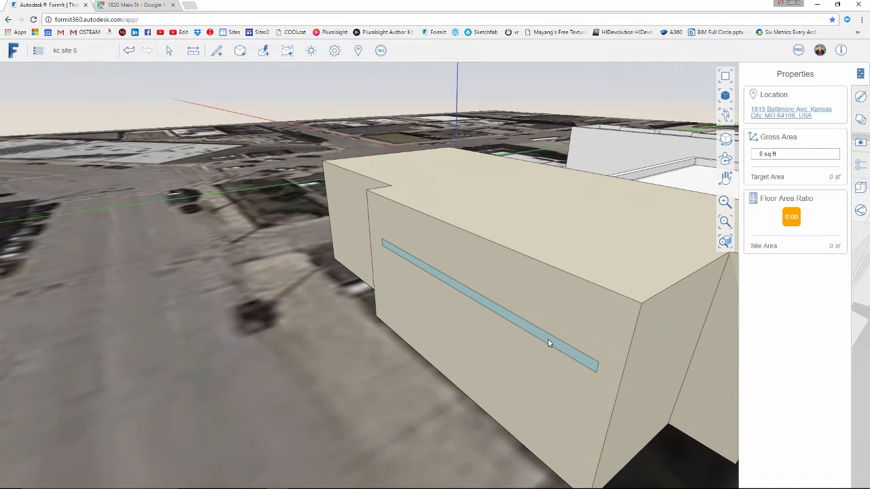
# Pull the thin rectangular face outward from the wall to form a shading overhang
pyautogui.click(543, 341)
pyautogui.scroll(2, 595, 362)
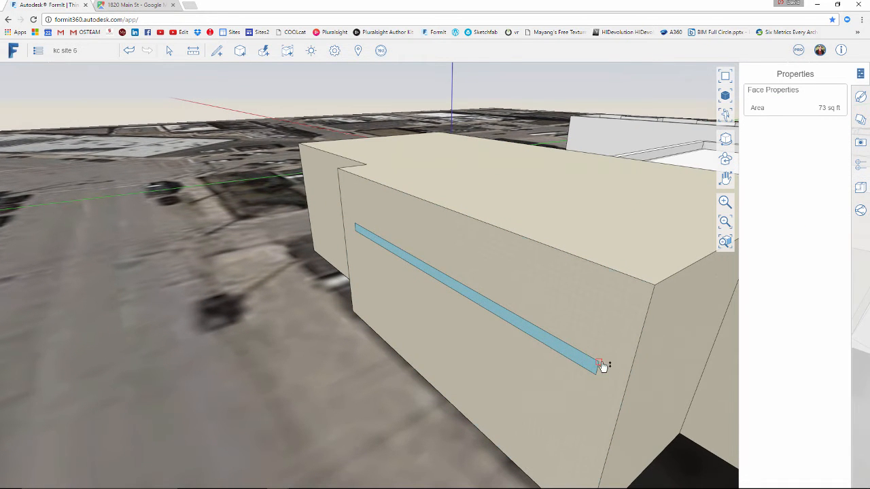
pyautogui.moveTo(589, 379); pyautogui.dragTo(567, 391)
pyautogui.scroll(-2, 414, 372)
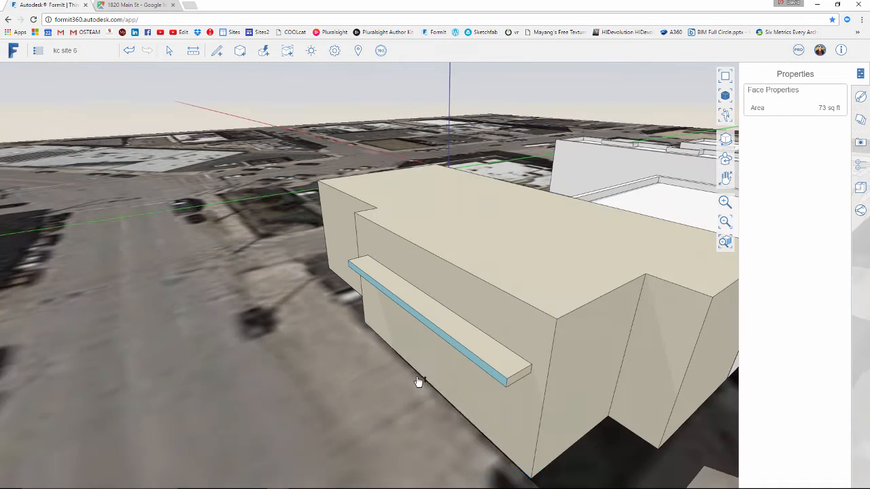
pyautogui.moveTo(409, 380); pyautogui.dragTo(413, 370, button='right')
pyautogui.moveTo(413, 370); pyautogui.dragTo(367, 298, button='middle')
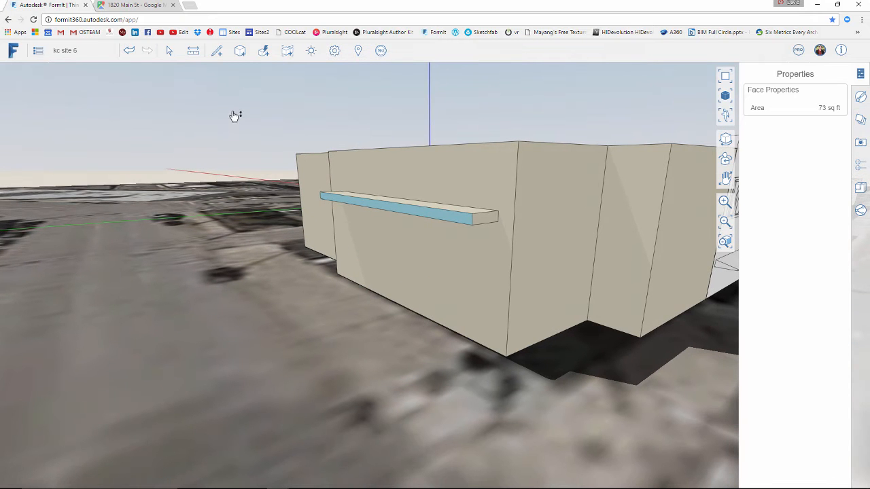
# Set the sun date to June 22 and the time to about 1:30 PM to study the overhang's shadow
pyautogui.click(312, 53)
pyautogui.moveTo(303, 73); pyautogui.dragTo(307, 78)
pyautogui.moveTo(401, 80)
pyautogui.mouseDown()
pyautogui.moveTo(385, 77)
pyautogui.moveTo(400, 78)
pyautogui.moveTo(391, 85)
pyautogui.moveTo(399, 89)
pyautogui.mouseUp()
pyautogui.moveTo(400, 129); pyautogui.dragTo(378, 244, button='right')
pyautogui.moveTo(376, 205); pyautogui.dragTo(347, 211, button='right')
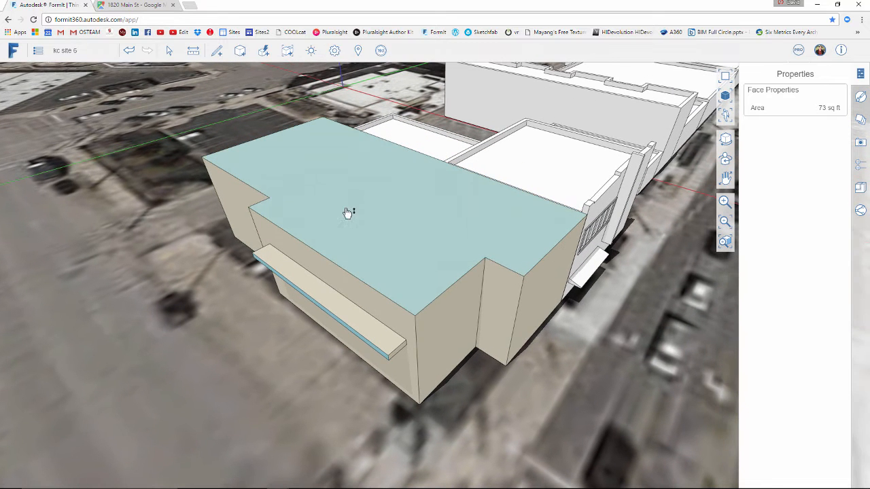
# Start a Solar Analysis, keep the Month Peak method, and set the month to August
pyautogui.click(311, 52)
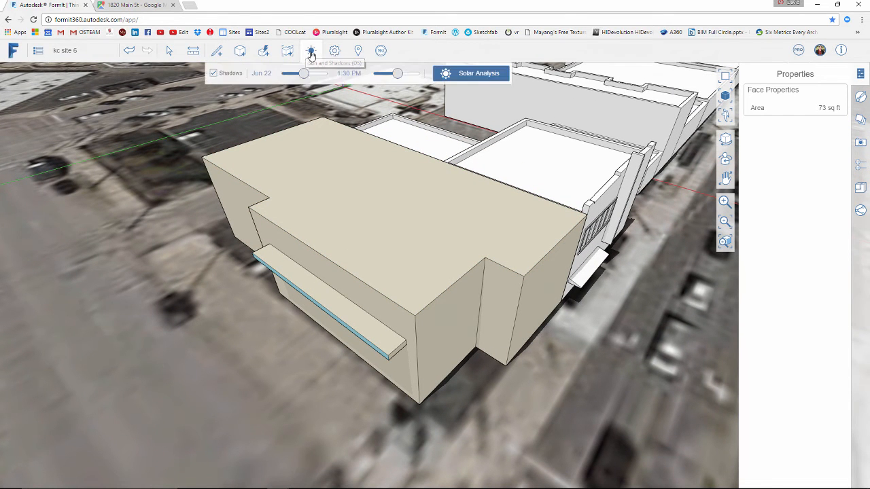
pyautogui.click(462, 73)
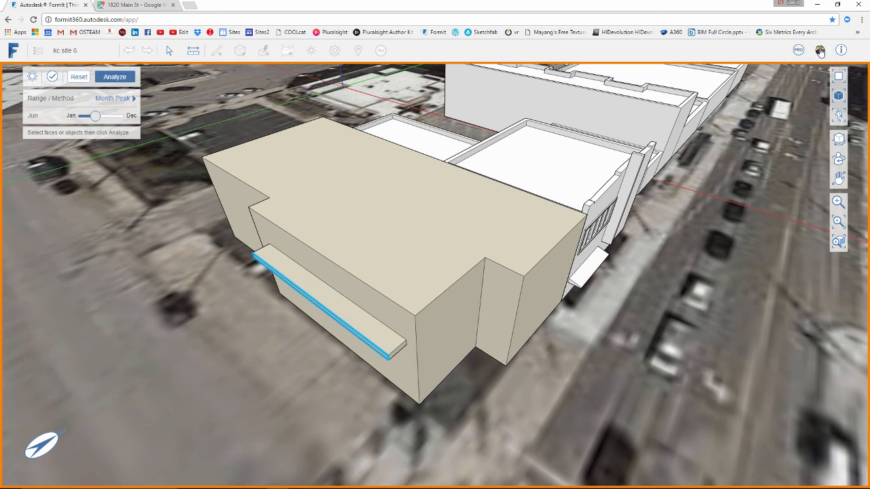
pyautogui.moveTo(359, 186); pyautogui.dragTo(374, 193, button='right')
pyautogui.moveTo(369, 191); pyautogui.dragTo(347, 196, button='middle')
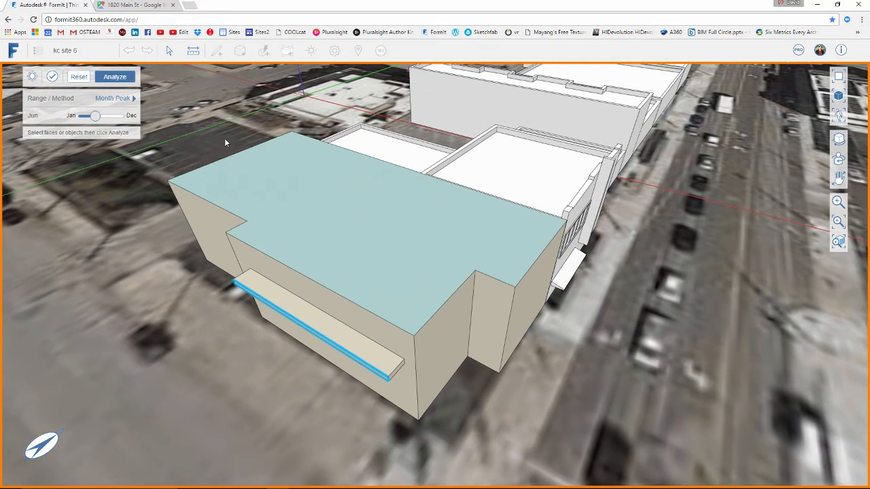
pyautogui.click(118, 101)
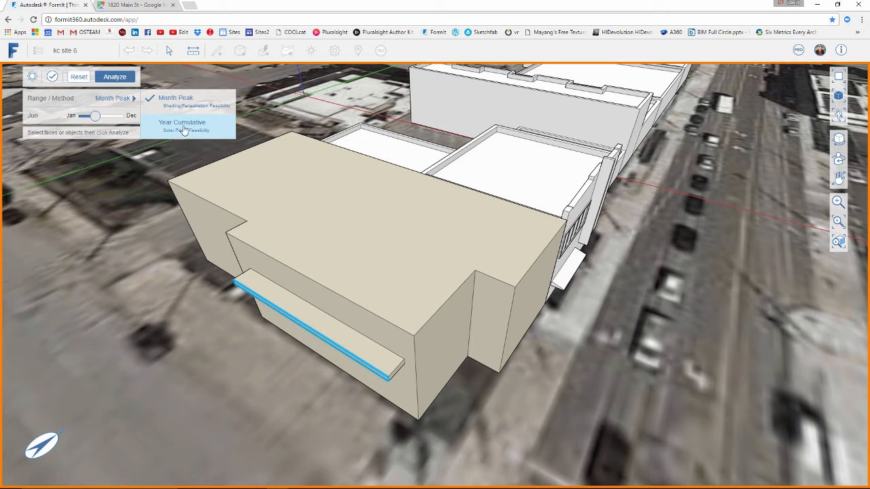
pyautogui.moveTo(95, 117); pyautogui.dragTo(109, 120)
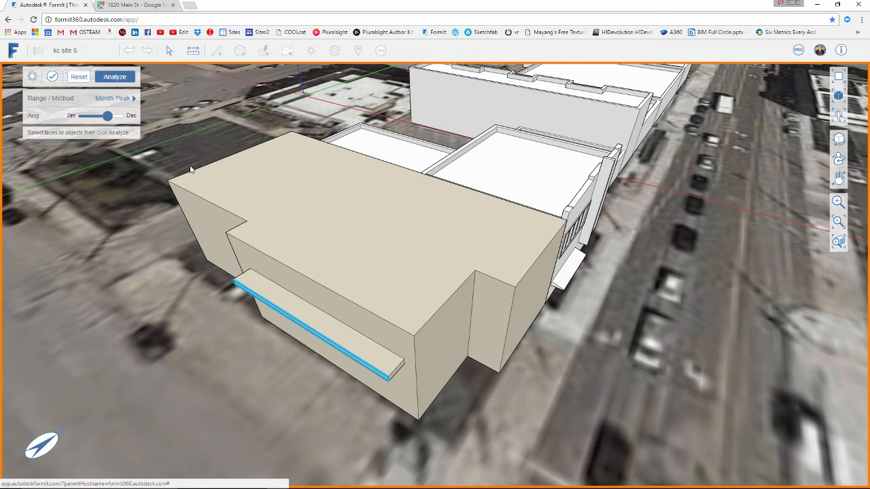
# Select the entire beige building including its overhang and run the solar analysis on it
pyautogui.scroll(-3, 197, 170)
pyautogui.moveTo(234, 157); pyautogui.dragTo(306, 205, button='right')
pyautogui.moveTo(306, 205); pyautogui.dragTo(307, 204, button='middle')
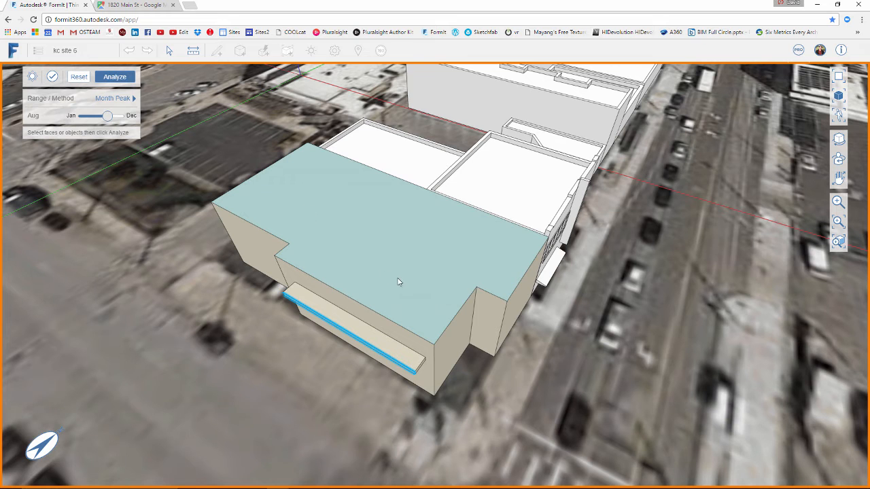
pyautogui.moveTo(405, 273); pyautogui.dragTo(410, 265, button='middle')
pyautogui.click(374, 249)
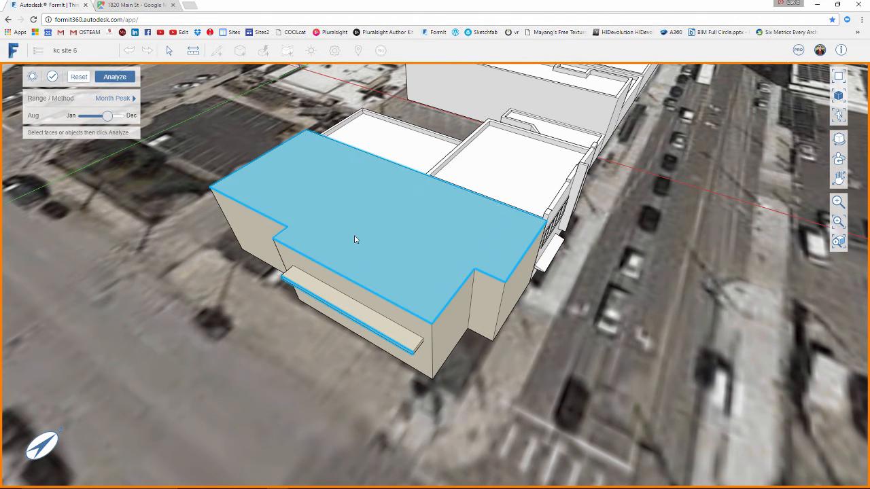
pyautogui.doubleClick(360, 253)
pyautogui.moveTo(293, 371); pyautogui.dragTo(352, 370, button='middle')
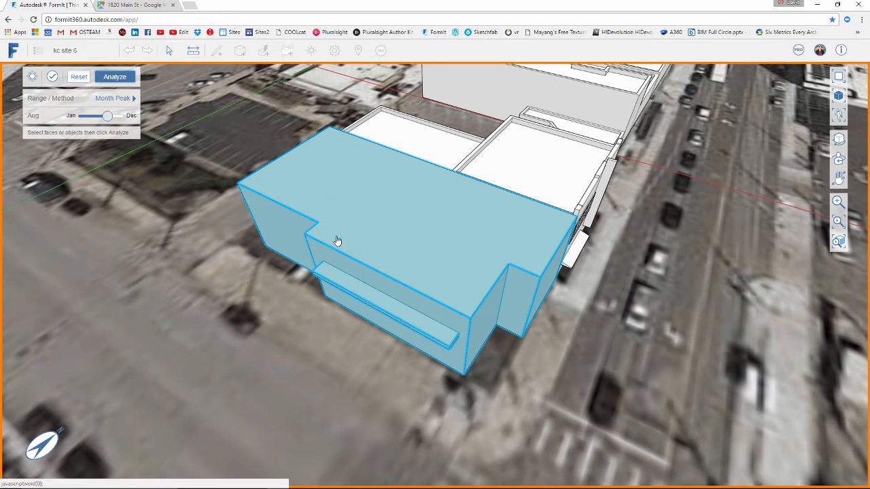
pyautogui.click(115, 76)
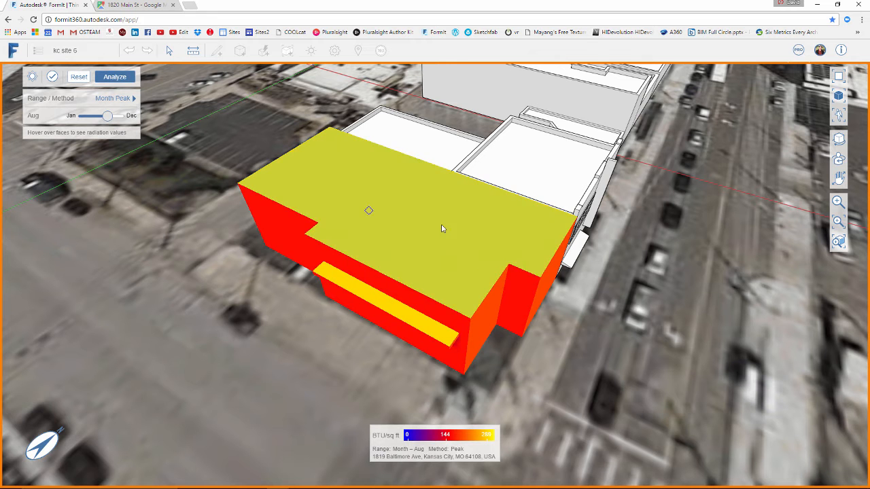
# Examine the radiation values on the roof and the wall area beneath the overhang
pyautogui.moveTo(606, 342); pyautogui.dragTo(453, 369, button='middle')
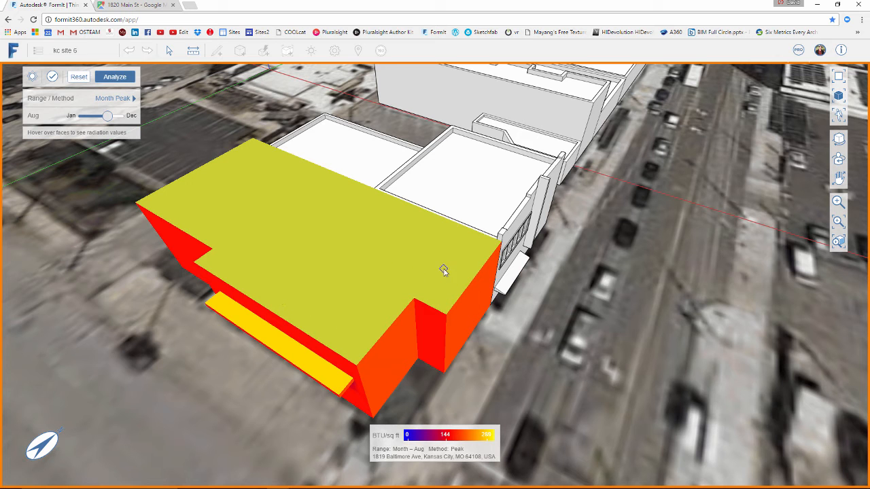
pyautogui.moveTo(421, 262)
pyautogui.moveTo(350, 330)
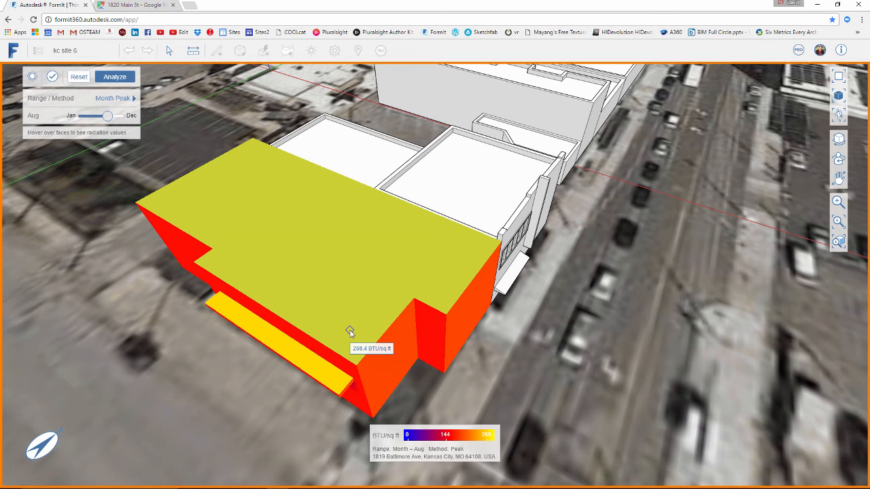
pyautogui.moveTo(307, 307); pyautogui.dragTo(515, 293, button='middle')
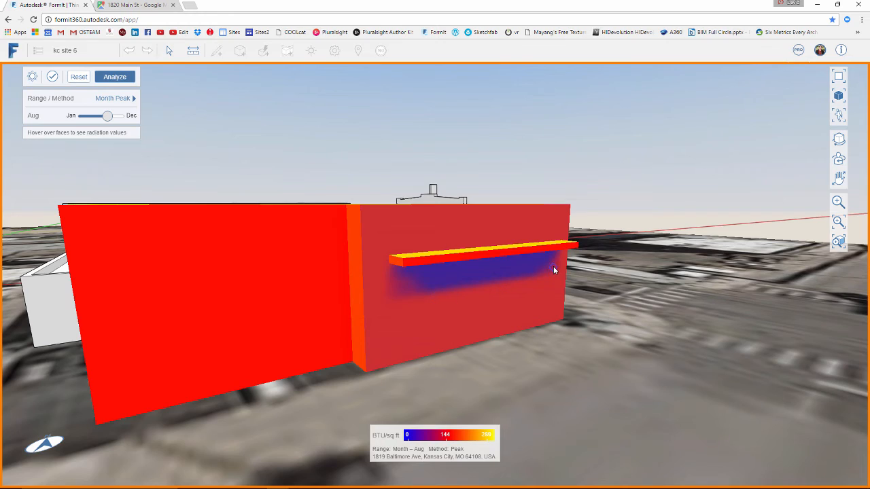
# Switch the solar analysis to the Year Cumulative method and examine the roof and overhang colouring
pyautogui.moveTo(553, 271); pyautogui.dragTo(367, 303, button='middle')
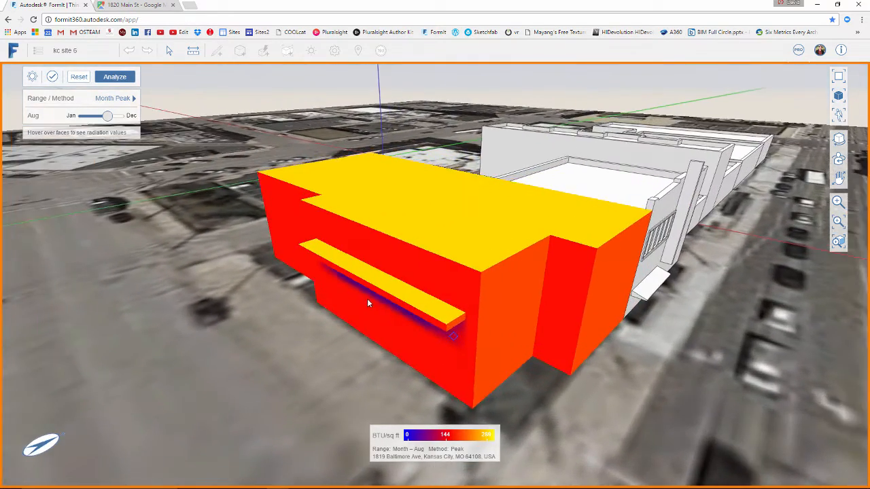
pyautogui.click(117, 99)
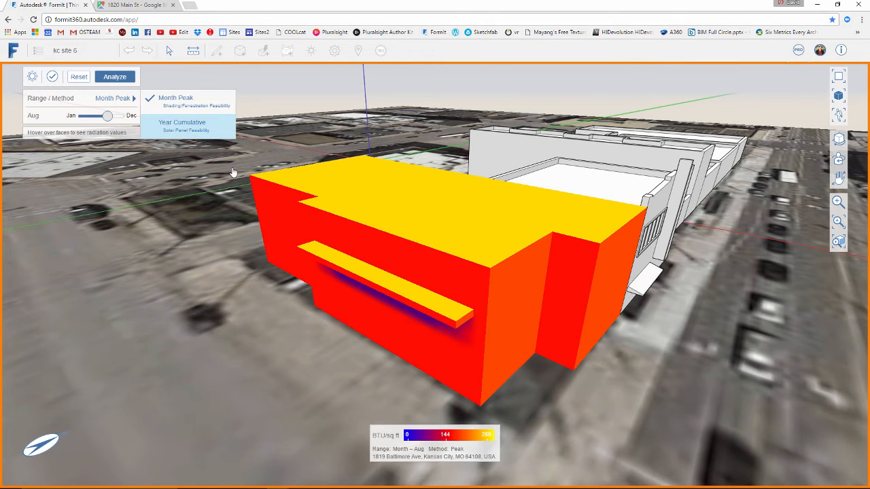
pyautogui.moveTo(184, 181); pyautogui.dragTo(243, 220, button='middle')
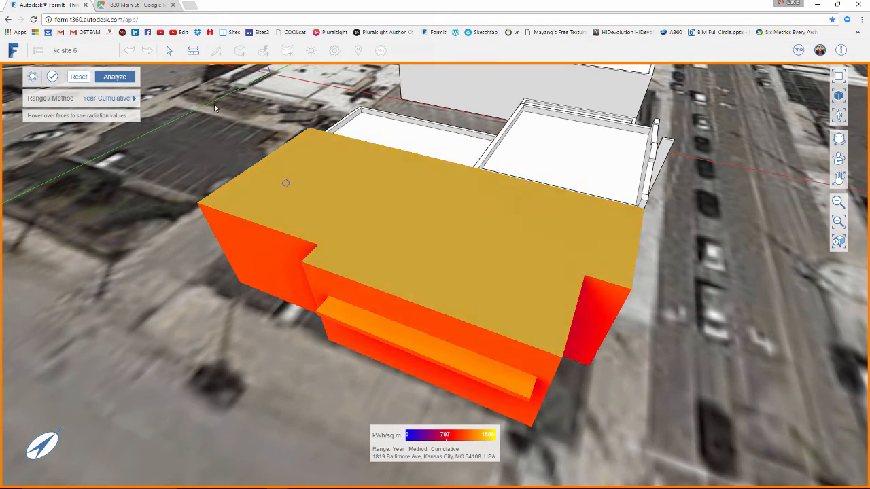
# Set the solar analysis back to the Month Peak method and change the month to April
pyautogui.click(109, 98)
pyautogui.click(186, 101)
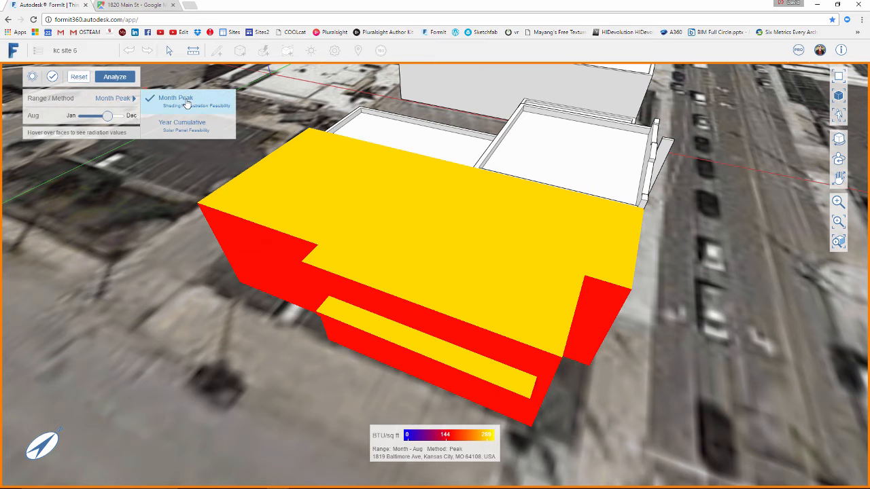
pyautogui.moveTo(106, 115); pyautogui.dragTo(91, 116)
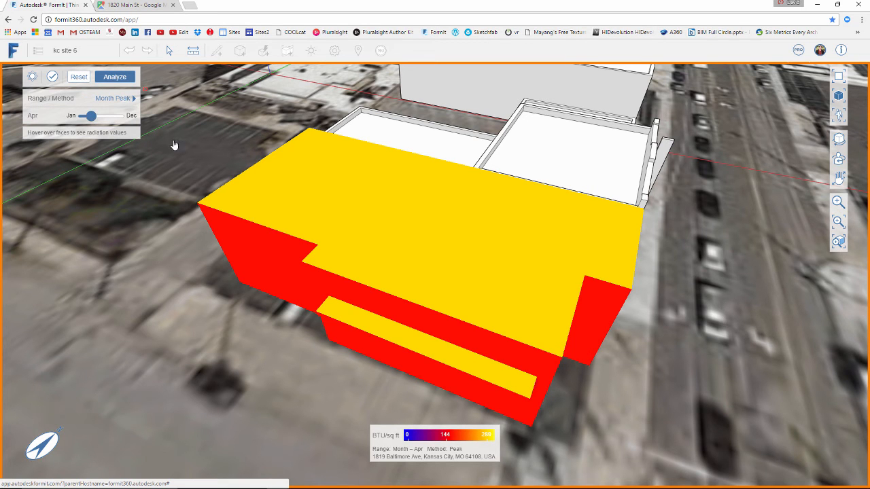
# Check the April radiation value on the building's roof and finish the solar analysis
pyautogui.moveTo(388, 242); pyautogui.dragTo(367, 232, button='middle')
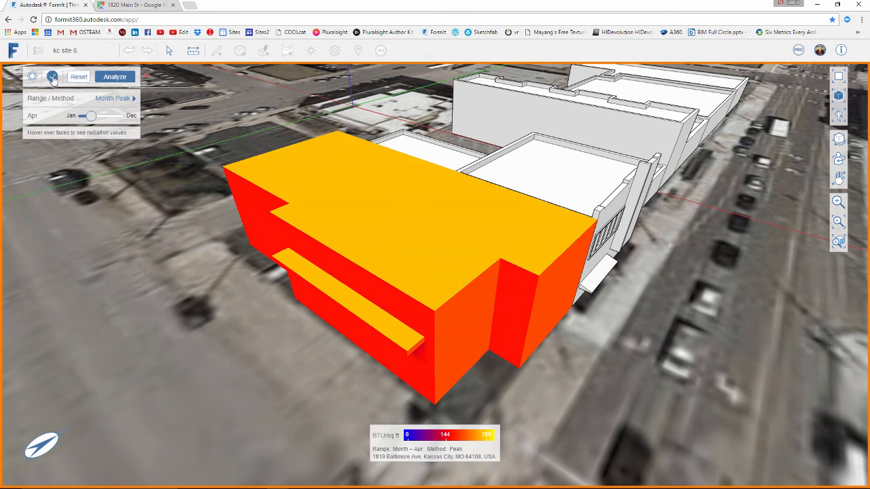
pyautogui.moveTo(181, 210)
pyautogui.mouseDown(button='middle')
pyautogui.moveTo(165, 205)
pyautogui.moveTo(178, 215)
pyautogui.mouseUp(button='middle')
pyautogui.moveTo(327, 205); pyautogui.dragTo(288, 229, button='middle')
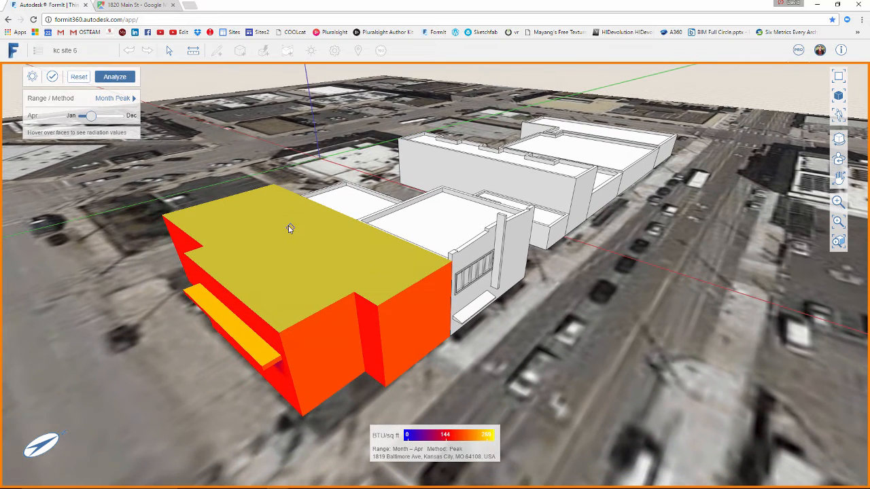
pyautogui.moveTo(299, 212)
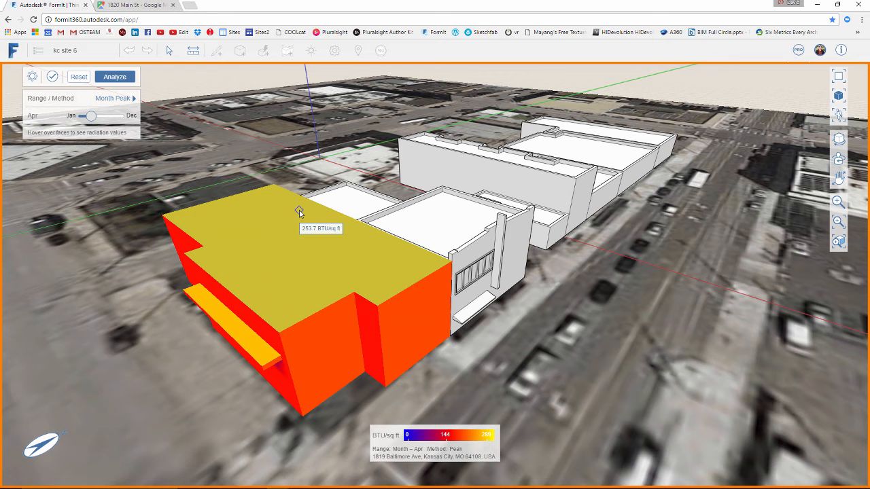
pyautogui.moveTo(374, 180); pyautogui.dragTo(374, 185, button='middle')
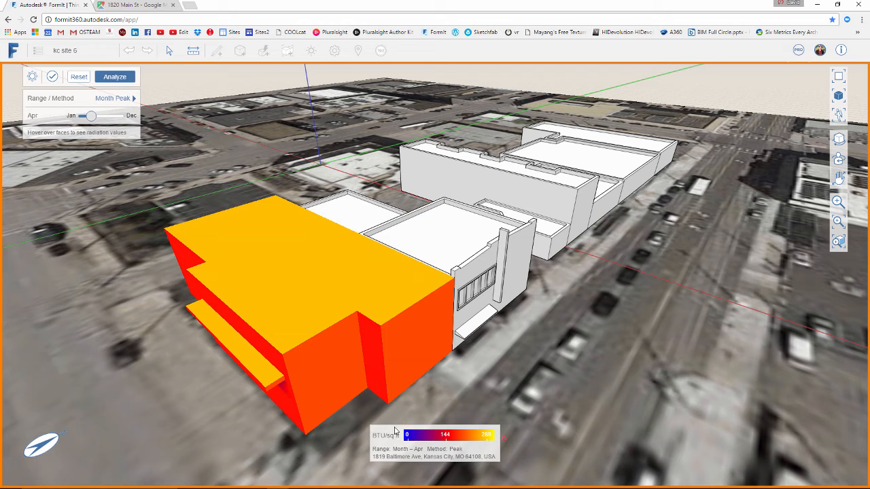
pyautogui.moveTo(345, 422); pyautogui.dragTo(348, 428, button='middle')
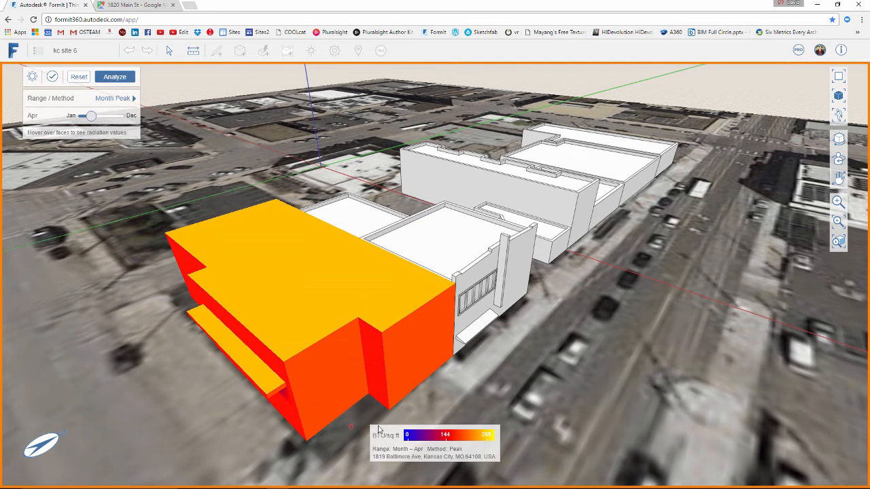
pyautogui.click(52, 77)
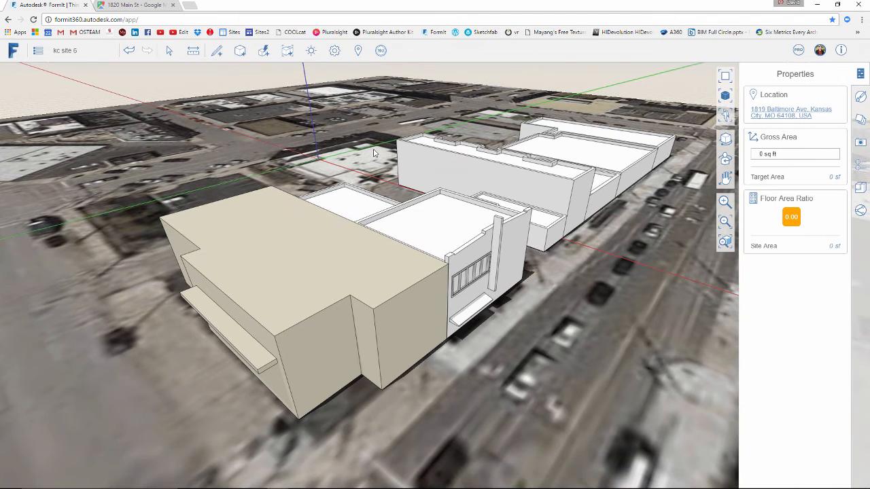
# Try to generate an Insight energy analysis for the building
pyautogui.click(381, 52)
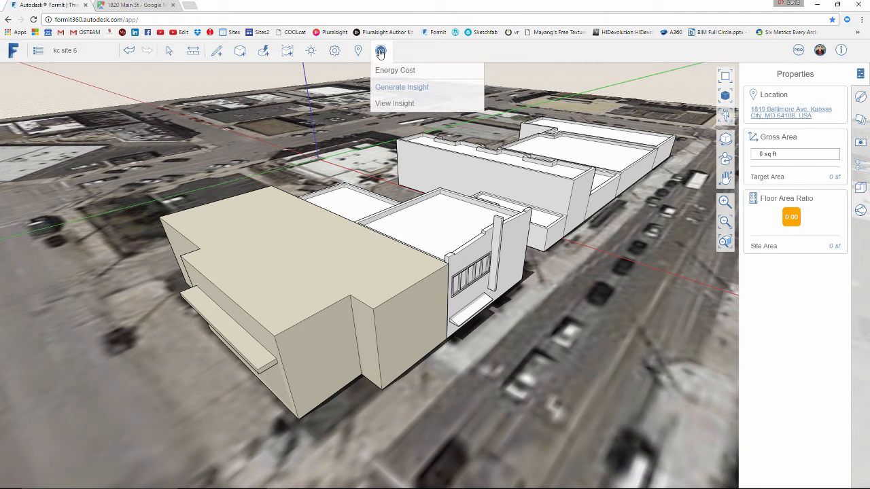
pyautogui.click(401, 88)
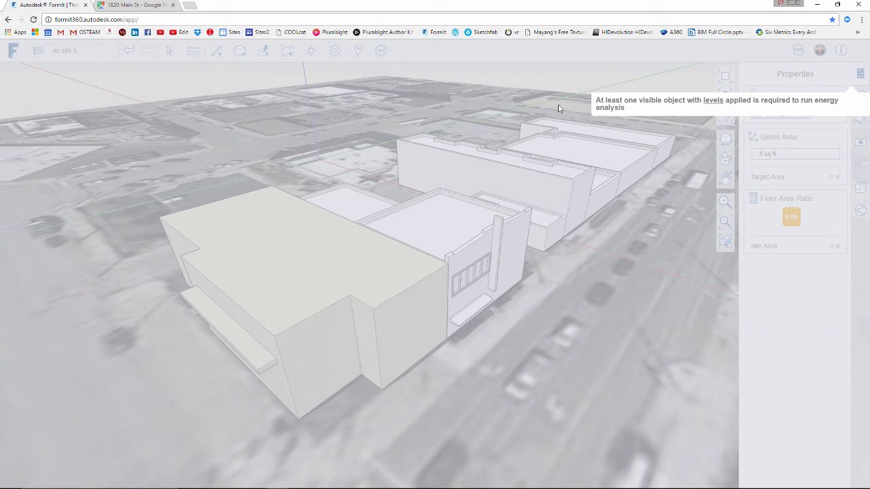
pyautogui.click(488, 71)
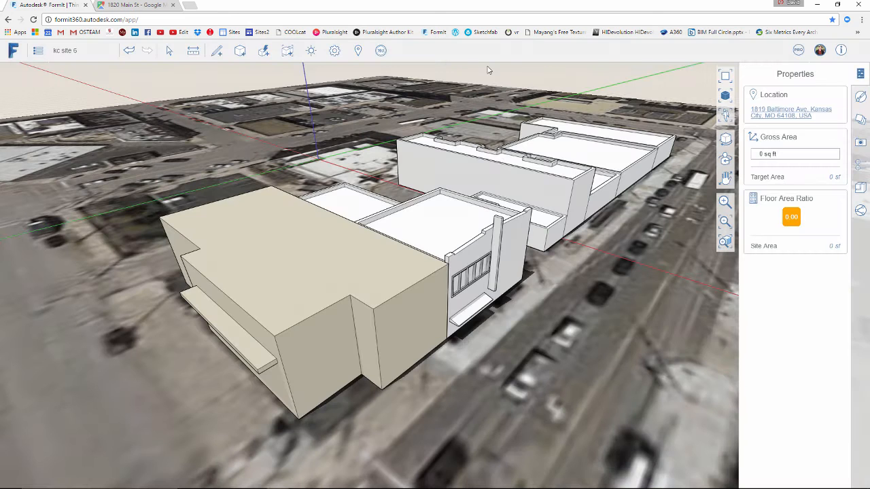
# Select the whole beige building and enable levels on it, keeping only Level 1 and Level 2 applied
pyautogui.scroll(-4, 497, 169)
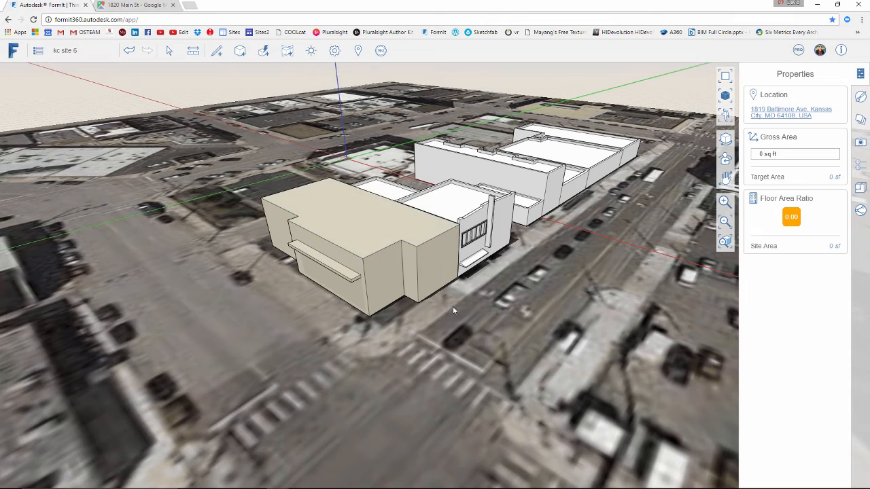
pyautogui.moveTo(365, 226); pyautogui.dragTo(400, 256, button='middle')
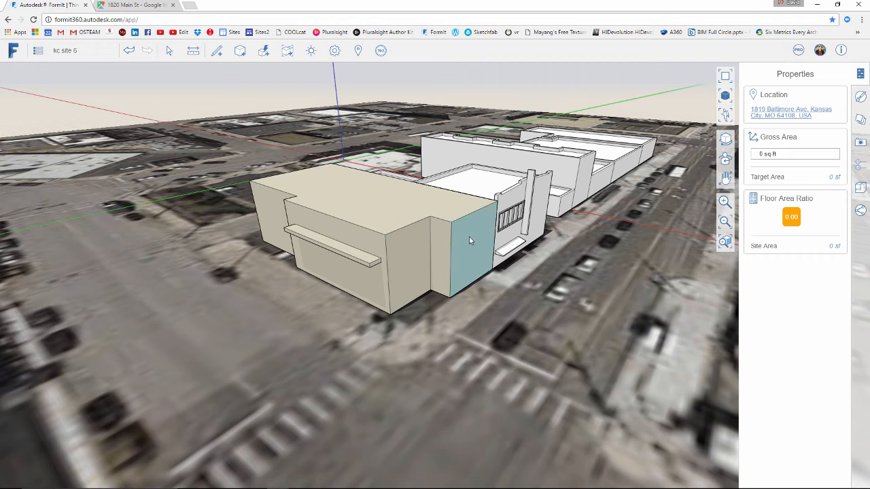
pyautogui.moveTo(349, 250); pyautogui.dragTo(324, 265, button='middle')
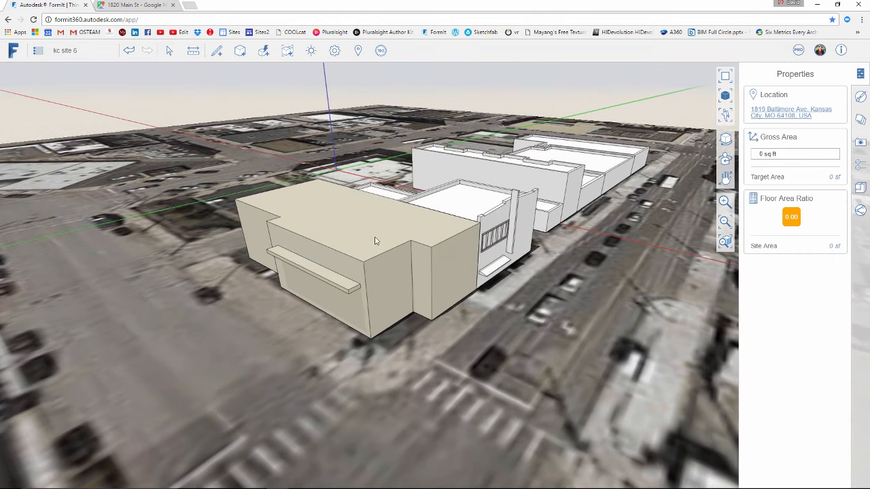
pyautogui.scroll(3, 374, 228)
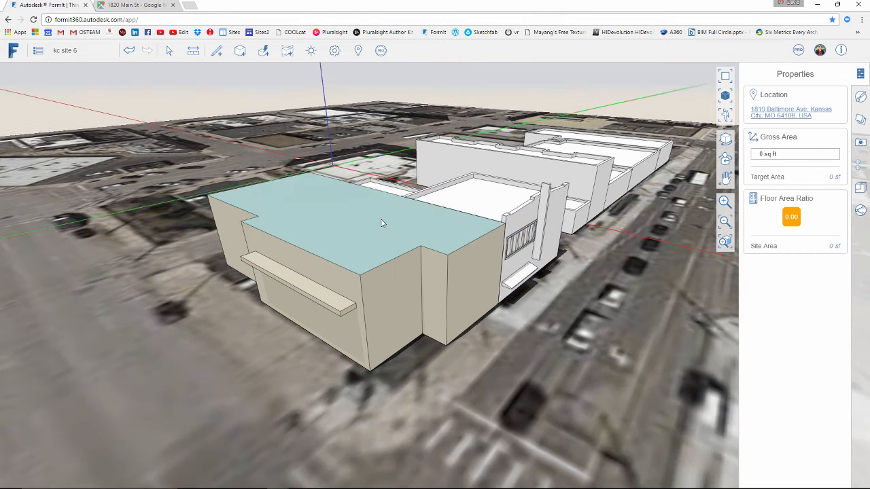
pyautogui.moveTo(369, 208); pyautogui.dragTo(365, 230, button='middle')
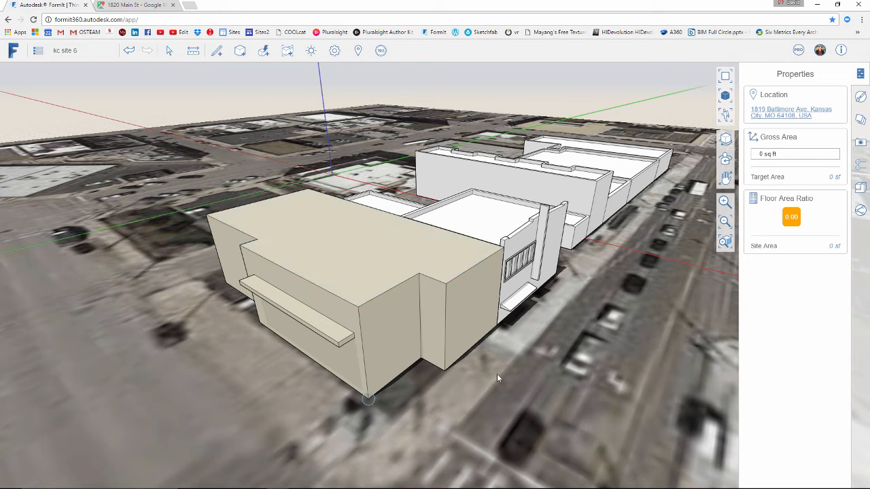
pyautogui.doubleClick(342, 263)
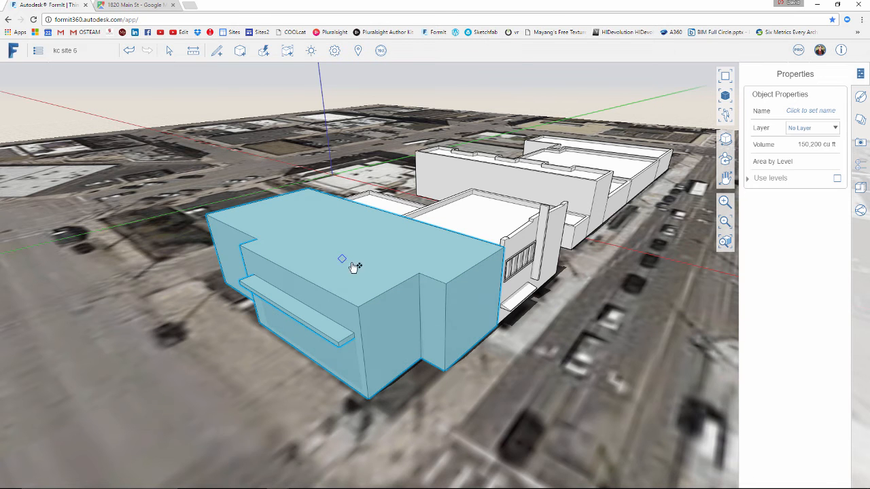
pyautogui.click(837, 181)
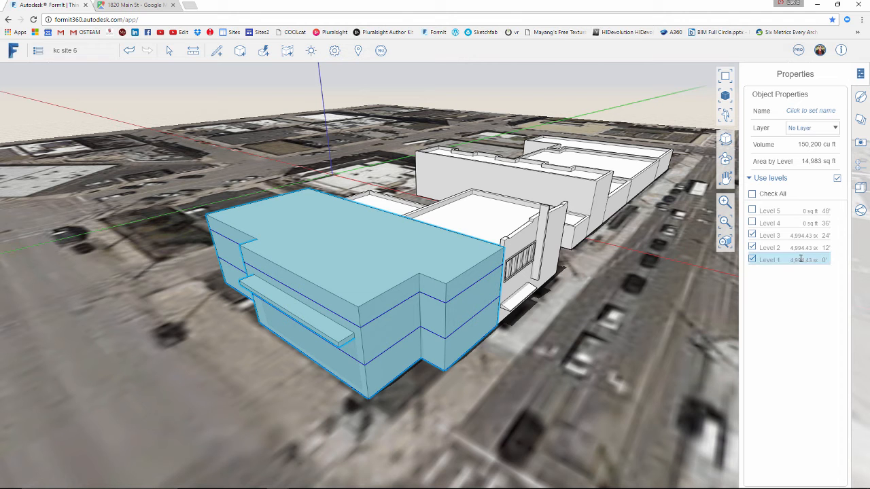
pyautogui.click(752, 236)
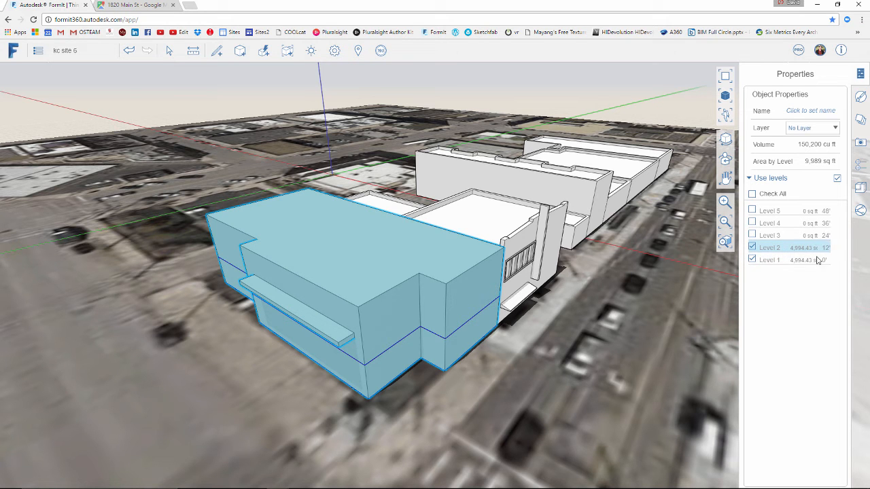
# Set the elevation of Level 2 to 15' and return to the building's object properties
pyautogui.click(862, 168)
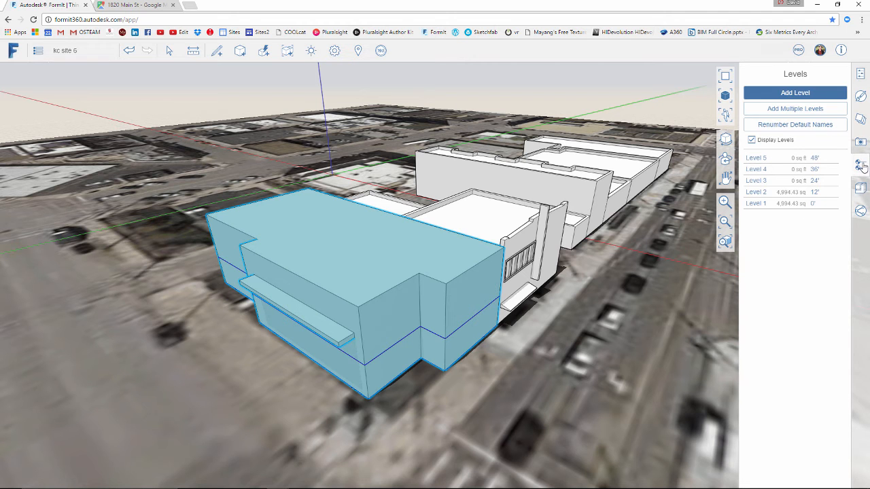
pyautogui.click(818, 192)
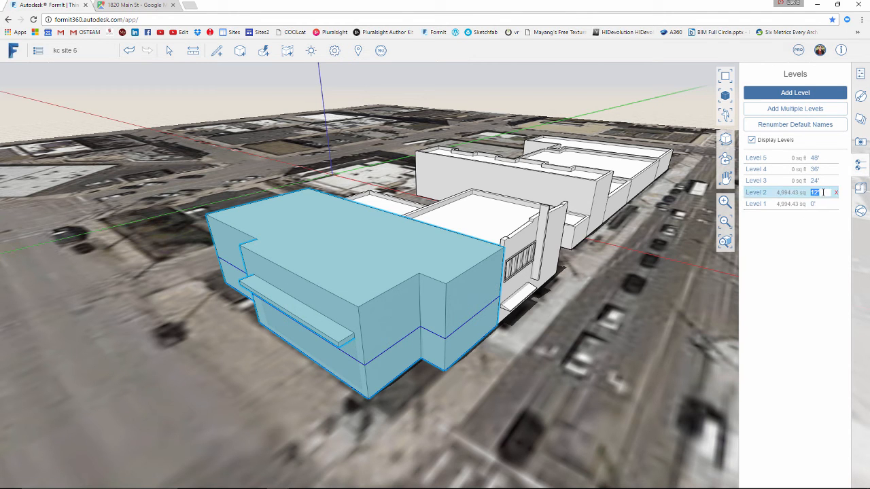
pyautogui.write('15')
pyautogui.press('Return')
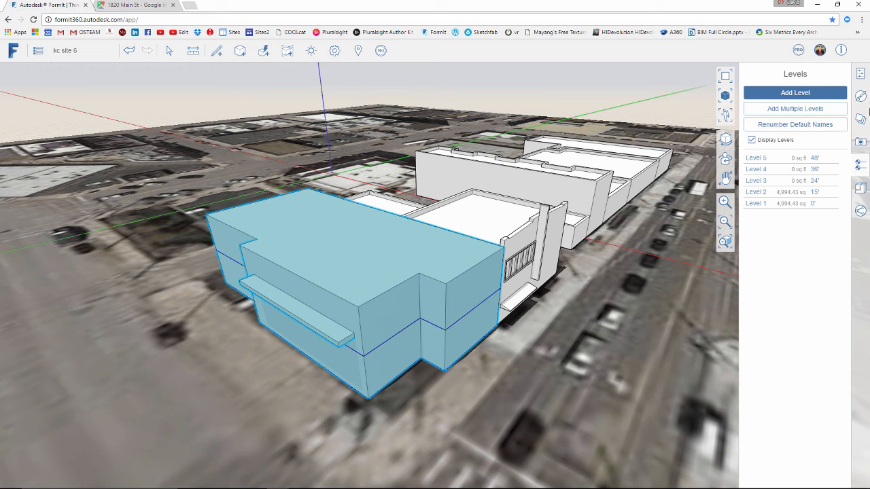
pyautogui.click(860, 73)
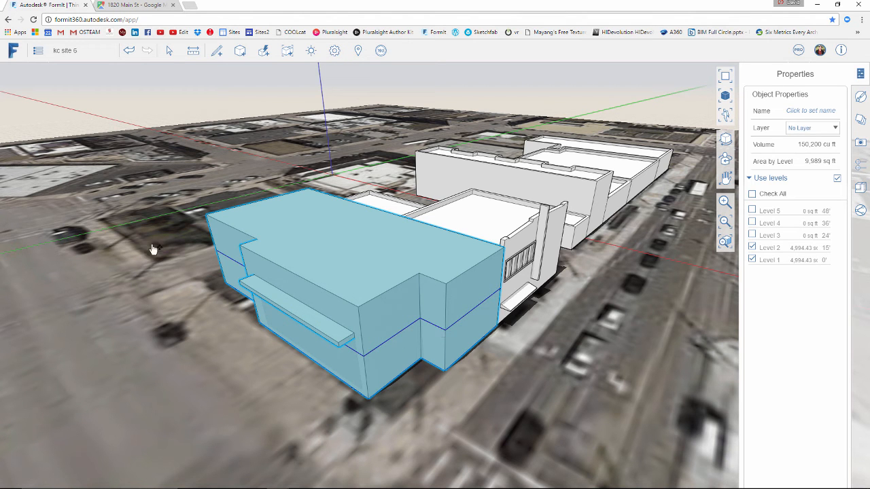
# Start removing the shading overhang by deleting its front face, near-end top edge and upper edge along the wall
pyautogui.click(214, 269)
pyautogui.scroll(3, 290, 313)
pyautogui.moveTo(340, 348); pyautogui.dragTo(296, 314, button='right')
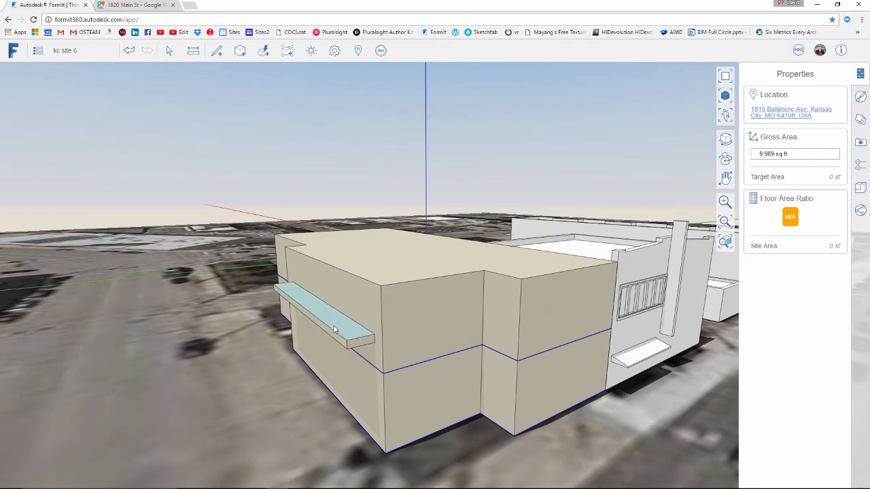
pyautogui.scroll(3, 343, 339)
pyautogui.click(345, 336)
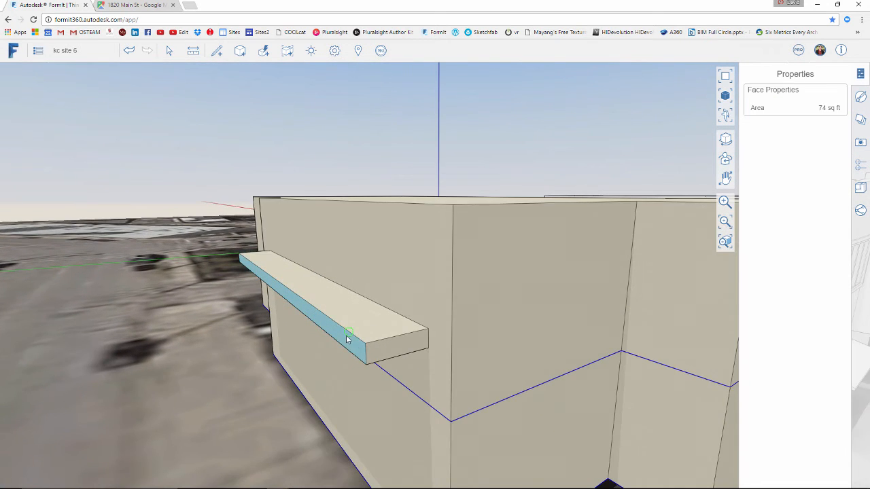
pyautogui.press('Escape')
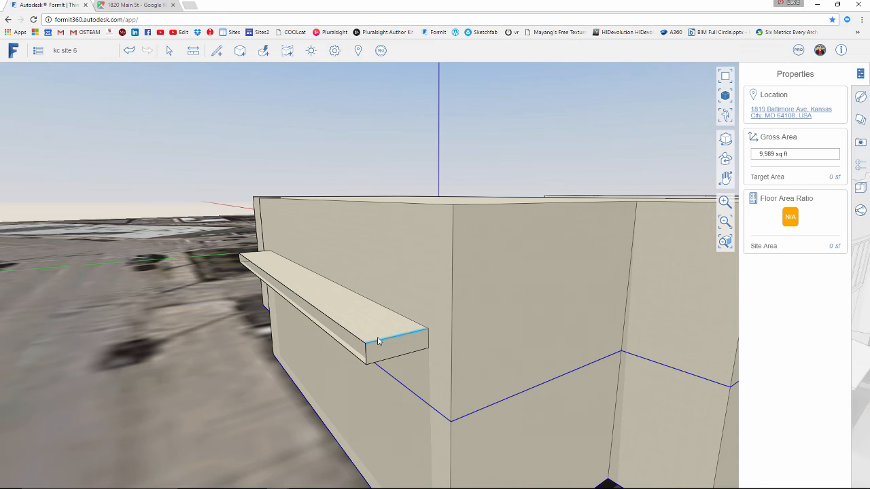
pyautogui.click(382, 340)
pyautogui.press('Delete')
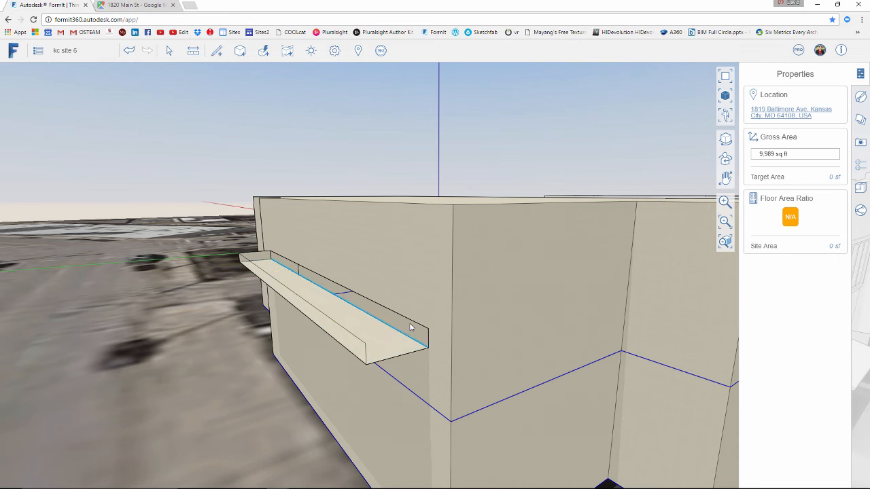
pyautogui.click(411, 324)
pyautogui.press('Delete')
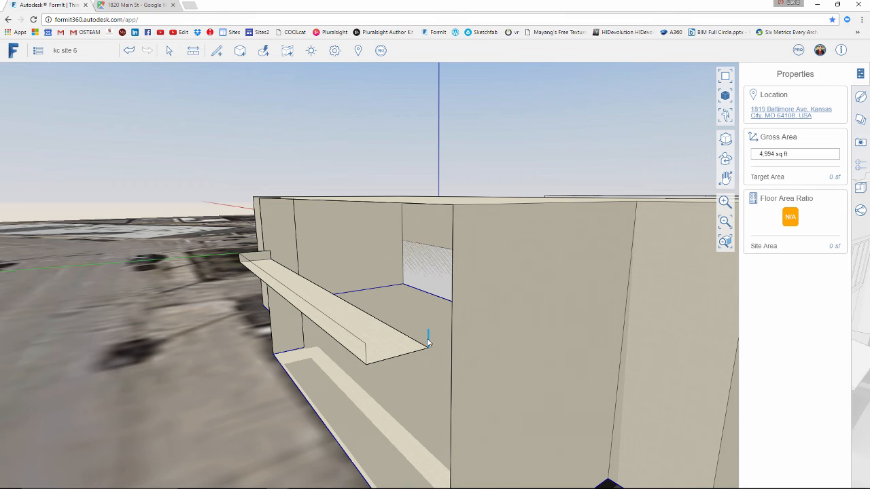
# Delete the overhang's underside together with its remaining near-end and long front edges
pyautogui.click(407, 356)
pyautogui.press('Delete')
pyautogui.click(398, 354)
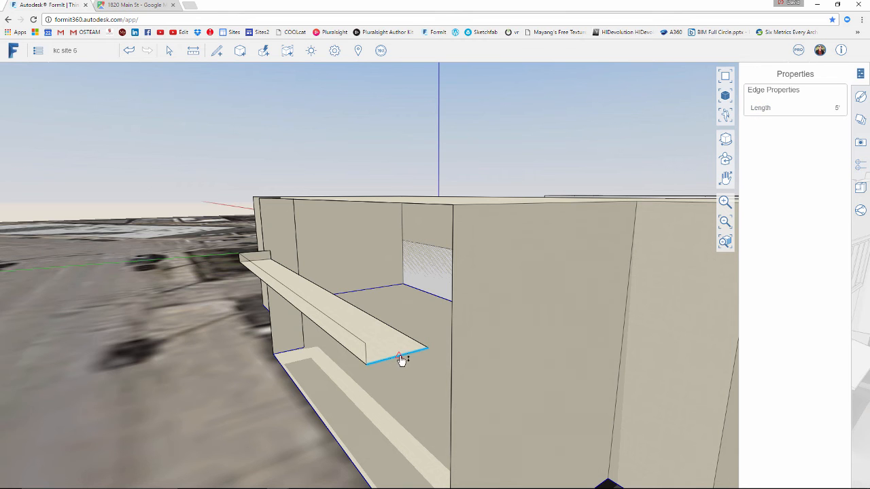
pyautogui.press('Delete')
pyautogui.click(404, 336)
pyautogui.press('Delete')
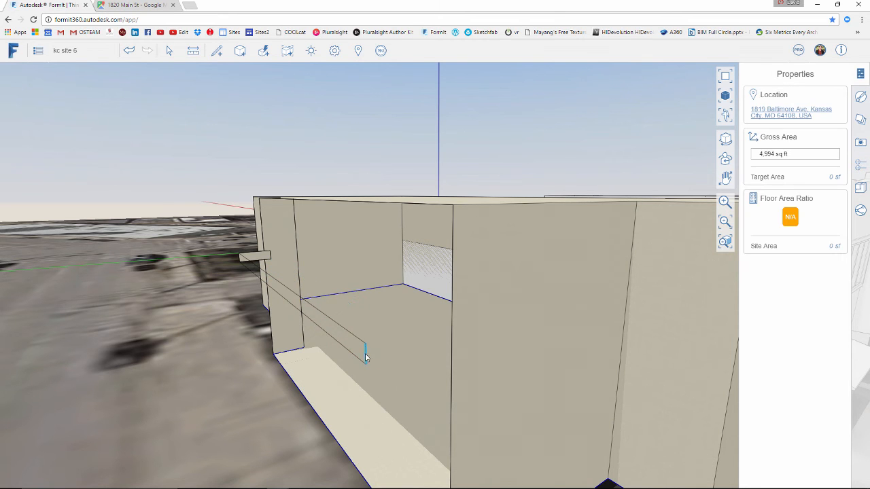
pyautogui.press('Delete')
pyautogui.click(354, 356)
pyautogui.press('Delete')
pyautogui.click(355, 338)
pyautogui.press('Delete')
# Delete the leftover end piece at the far end of the overhang
pyautogui.scroll(3, 233, 262)
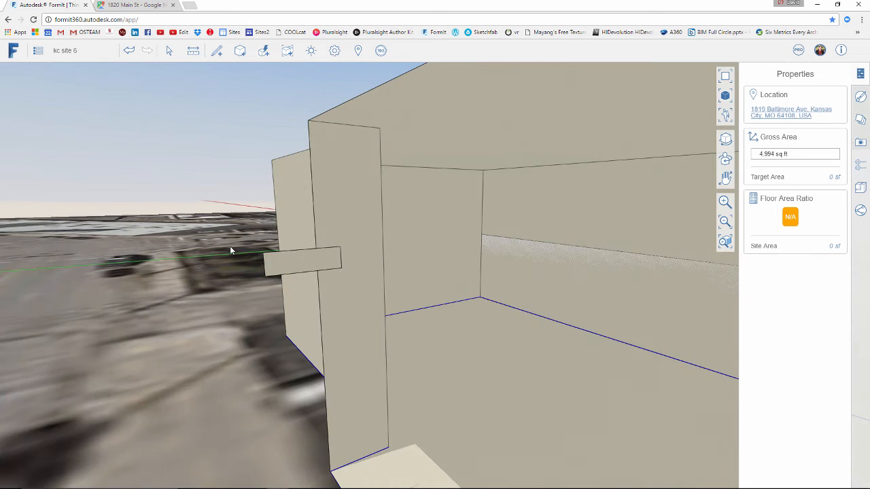
pyautogui.click(268, 260)
pyautogui.press('Delete')
pyautogui.click(340, 258)
pyautogui.press('Delete')
pyautogui.scroll(-8, 344, 275)
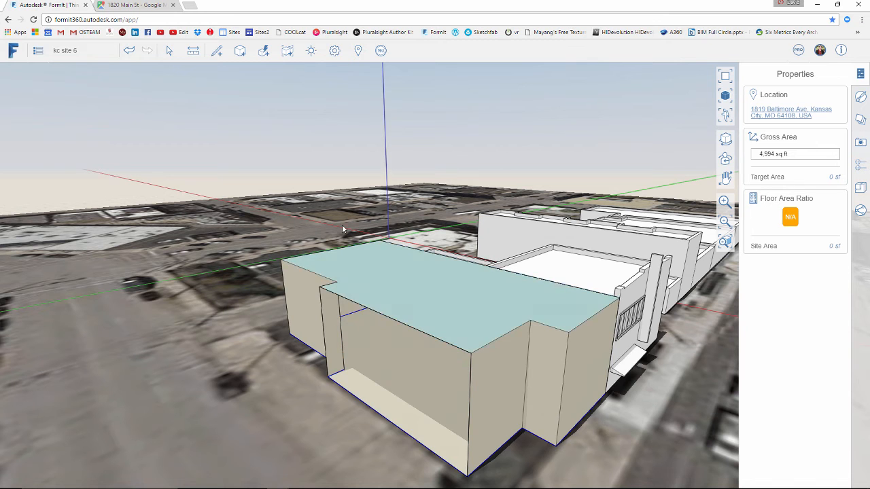
# Draw a 30' vertical edge down the front corner from roof to ground, closing the open front wall of the mass
pyautogui.click(216, 73)
pyautogui.click(470, 353)
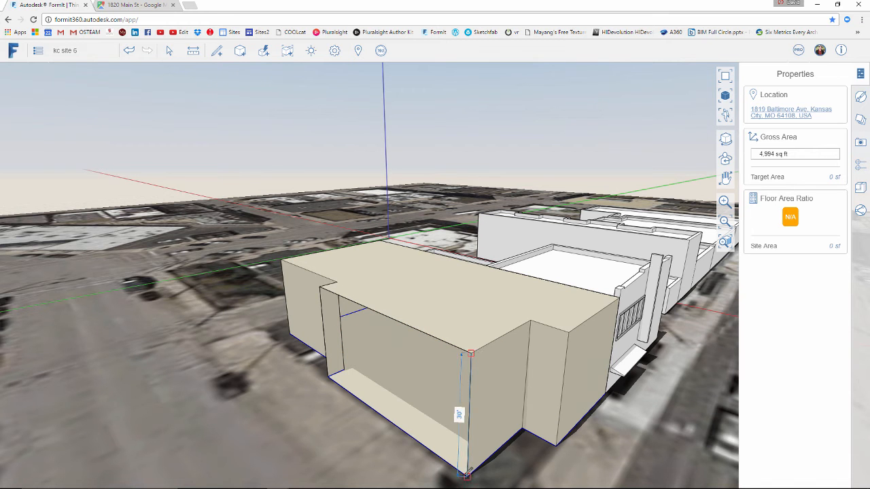
pyautogui.scroll(-2, 279, 377)
pyautogui.moveTo(280, 376); pyautogui.dragTo(279, 359, button='right')
pyautogui.moveTo(388, 320); pyautogui.dragTo(346, 320, button='right')
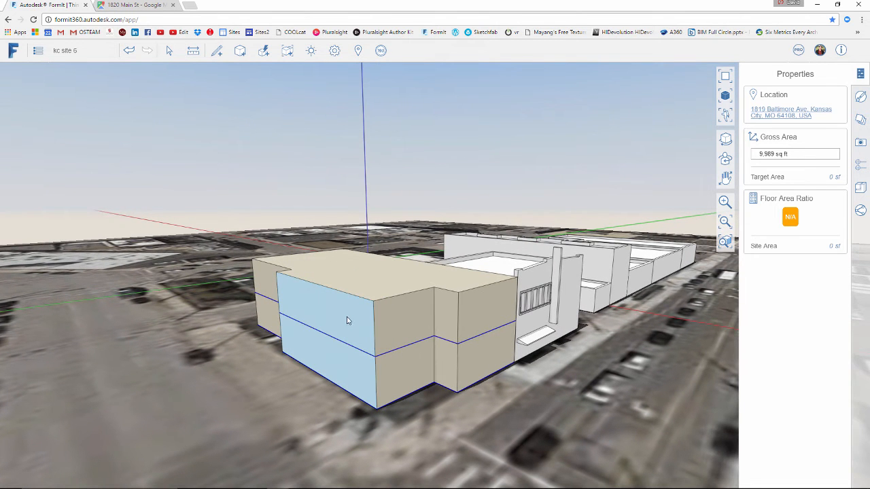
pyautogui.click(570, 293)
pyautogui.click(860, 96)
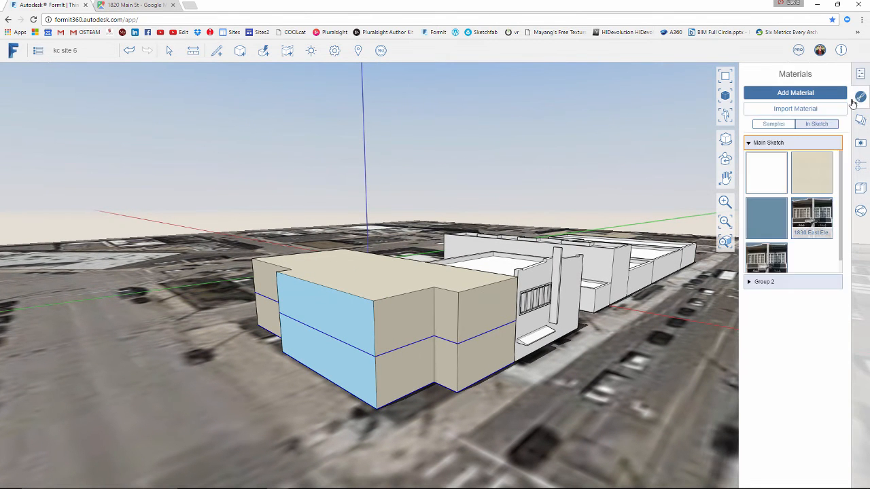
pyautogui.click(230, 142)
pyautogui.moveTo(230, 146); pyautogui.dragTo(295, 229, button='right')
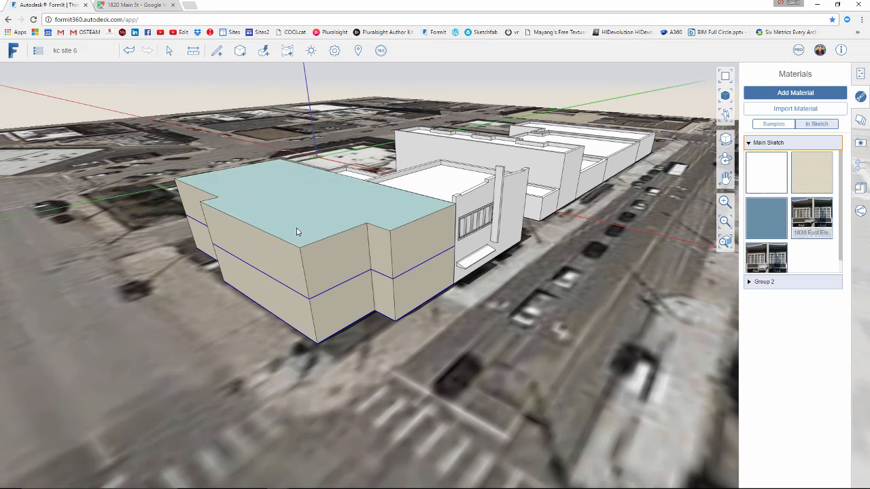
pyautogui.moveTo(439, 217); pyautogui.dragTo(441, 245, button='middle')
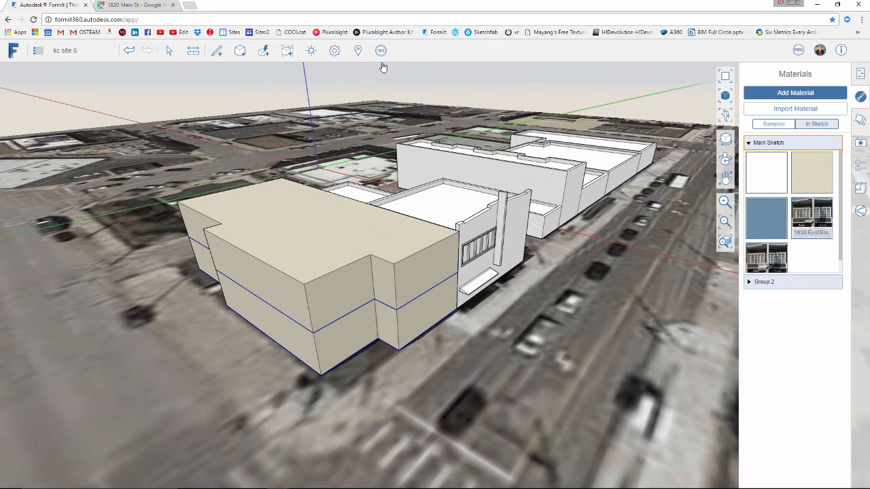
pyautogui.moveTo(436, 112); pyautogui.dragTo(435, 125, button='middle')
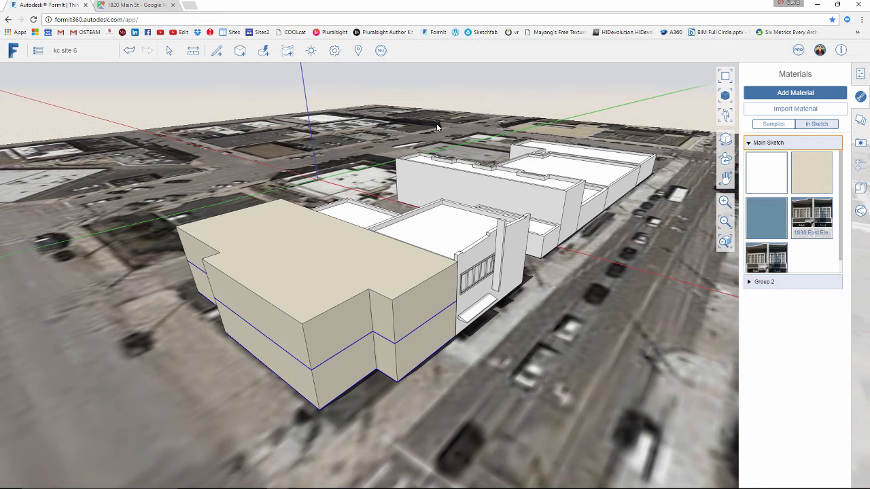
# Generate the Insight energy analysis for the building mass and open its results in Insight360
pyautogui.click(381, 52)
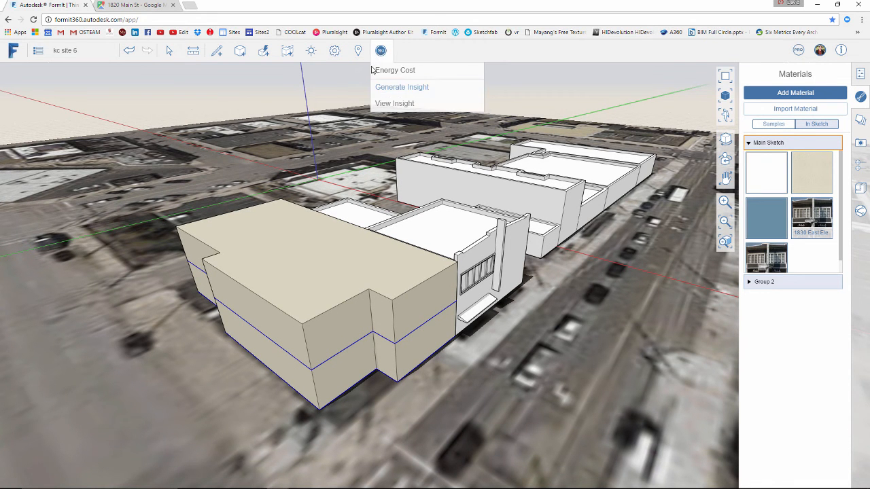
pyautogui.click(391, 90)
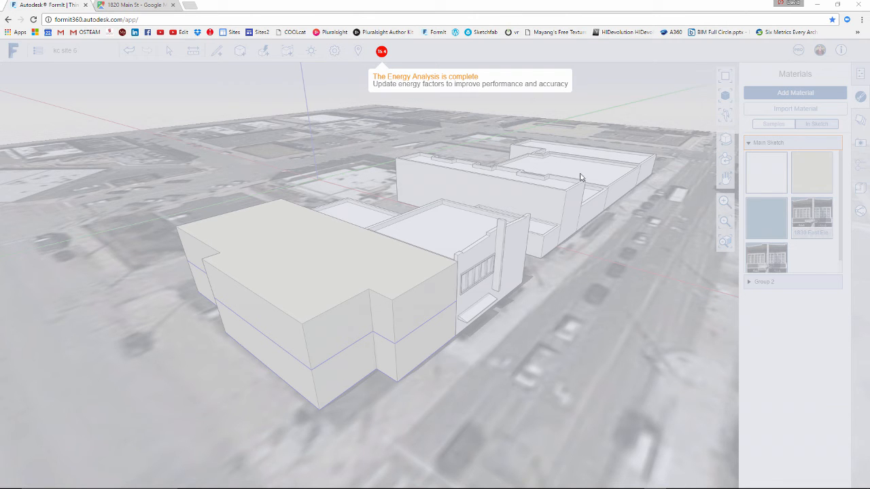
pyautogui.click(382, 53)
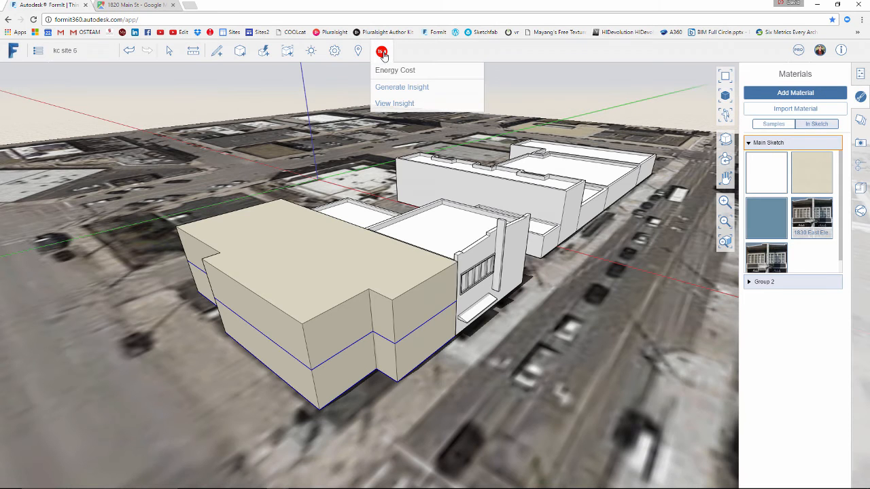
pyautogui.click(394, 103)
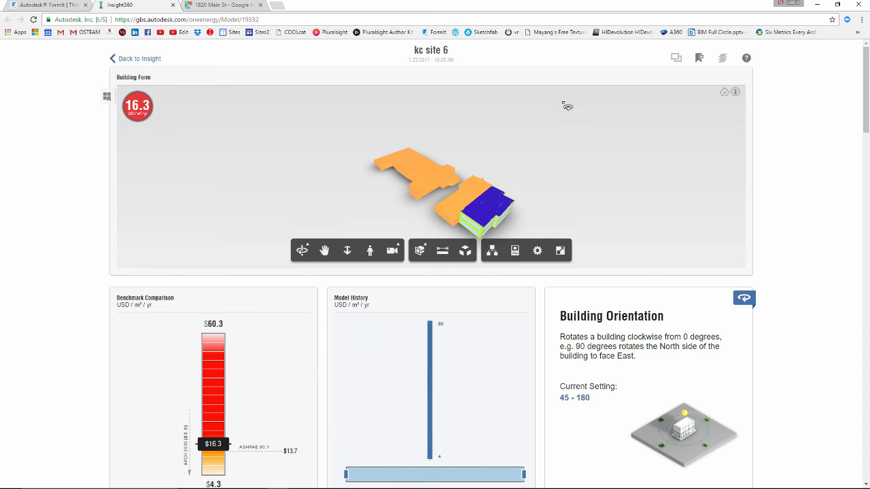
# Examine the analysed building form, its glazing and the neighbouring buildings from several angles
pyautogui.moveTo(525, 207); pyautogui.dragTo(268, 157)
pyautogui.scroll(5, 363, 200)
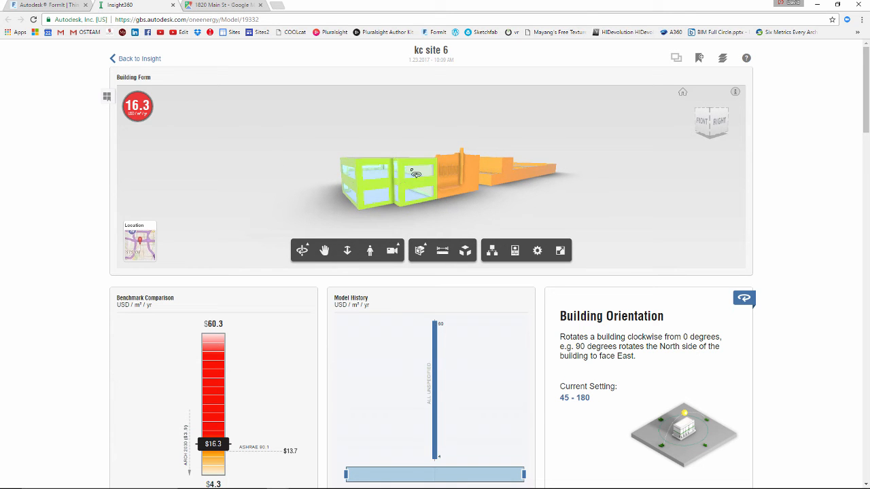
pyautogui.moveTo(564, 227)
pyautogui.mouseDown()
pyautogui.moveTo(458, 229)
pyautogui.moveTo(484, 245)
pyautogui.moveTo(522, 230)
pyautogui.moveTo(564, 231)
pyautogui.mouseUp()
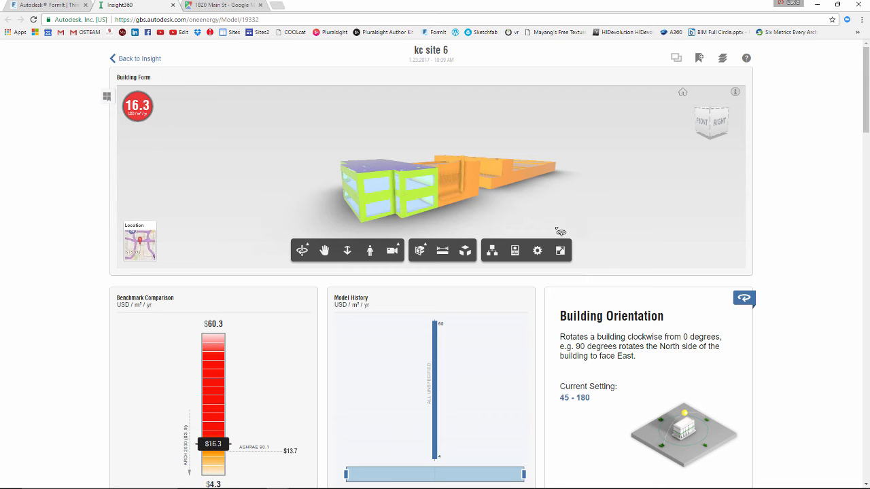
pyautogui.moveTo(504, 129); pyautogui.dragTo(587, 178)
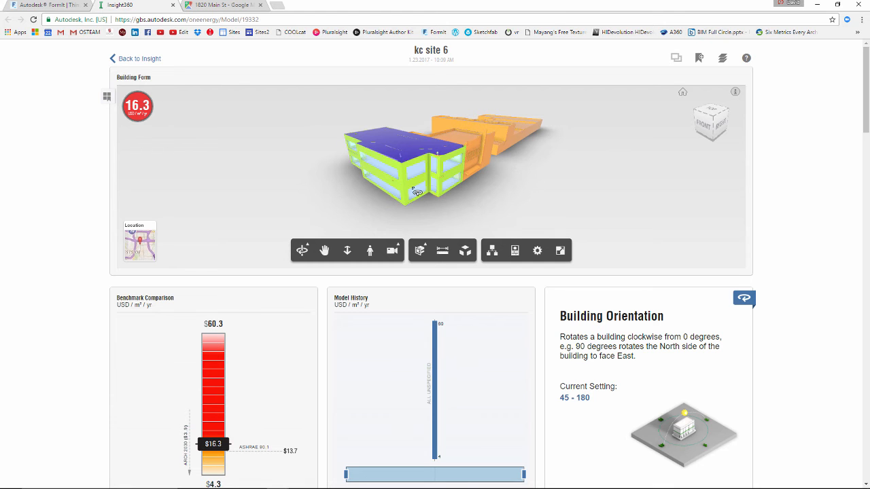
pyautogui.moveTo(533, 190); pyautogui.dragTo(527, 193)
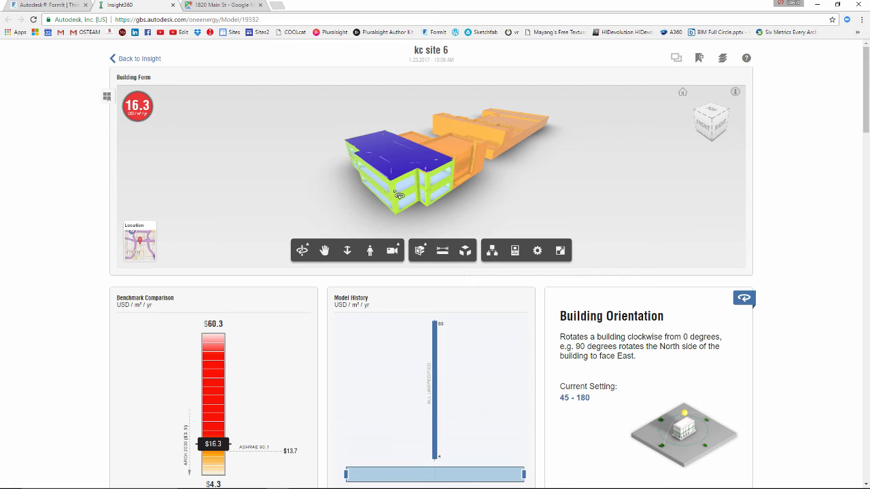
pyautogui.moveTo(325, 192); pyautogui.dragTo(350, 184)
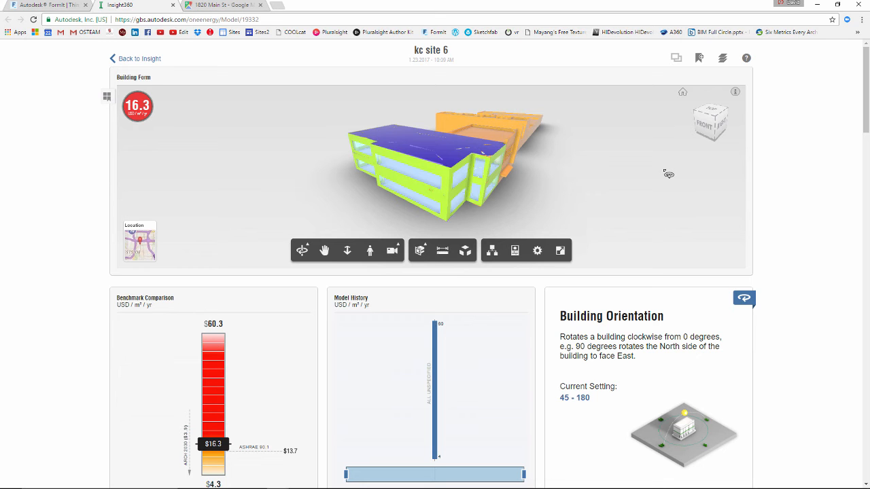
pyautogui.moveTo(667, 175); pyautogui.dragTo(632, 188)
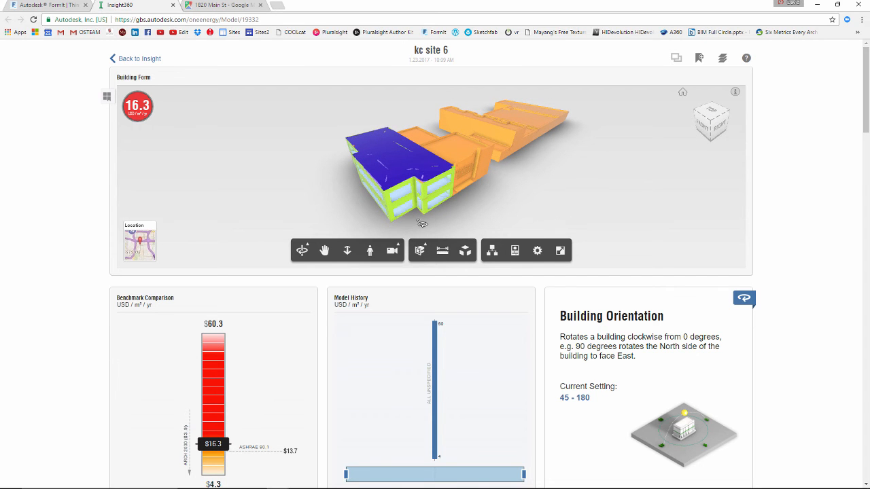
pyautogui.moveTo(518, 203); pyautogui.dragTo(548, 191)
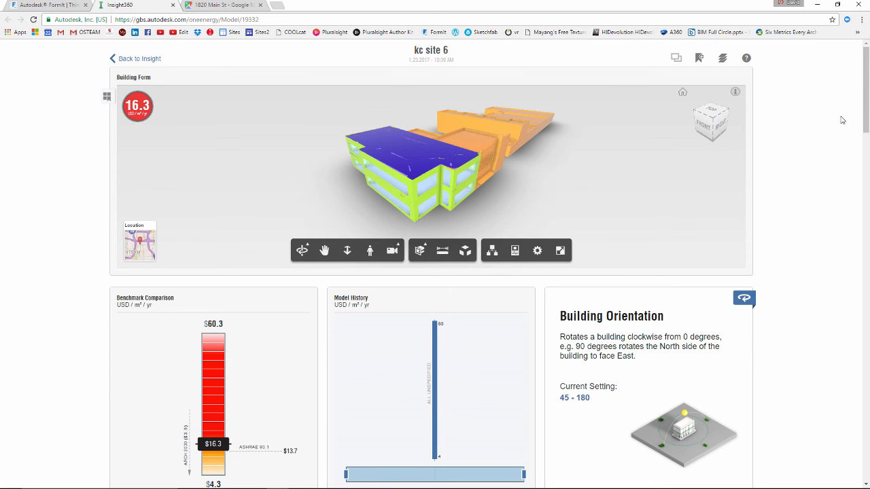
# Review the benchmark comparison and model history, and show the Building Orientation factor's cost chart
pyautogui.moveTo(867, 93)
pyautogui.mouseDown()
pyautogui.moveTo(867, 123)
pyautogui.moveTo(867, 85)
pyautogui.mouseUp()
pyautogui.scroll(-2, 868, 122)
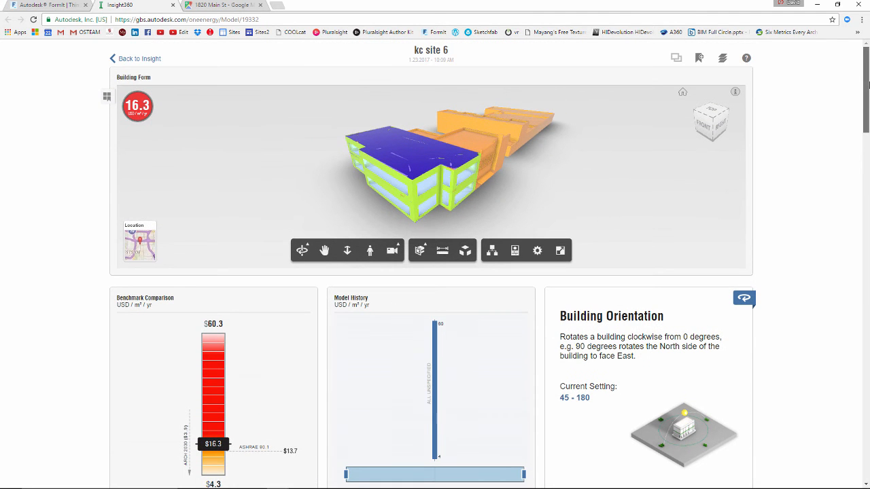
pyautogui.moveTo(867, 92); pyautogui.dragTo(867, 124)
pyautogui.moveTo(467, 204)
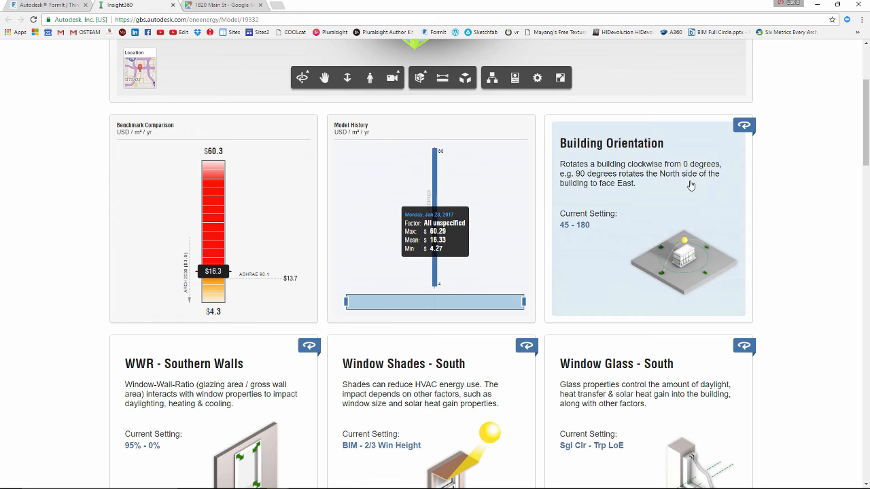
pyautogui.click(744, 127)
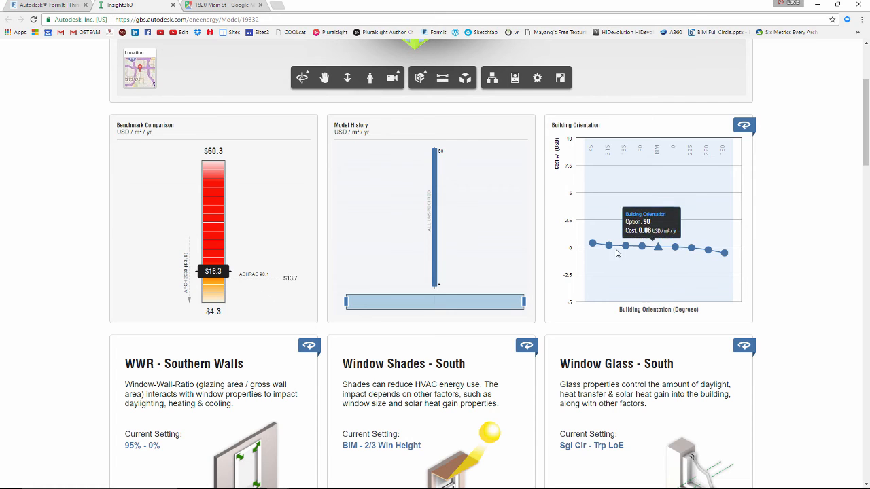
pyautogui.scroll(3, 612, 218)
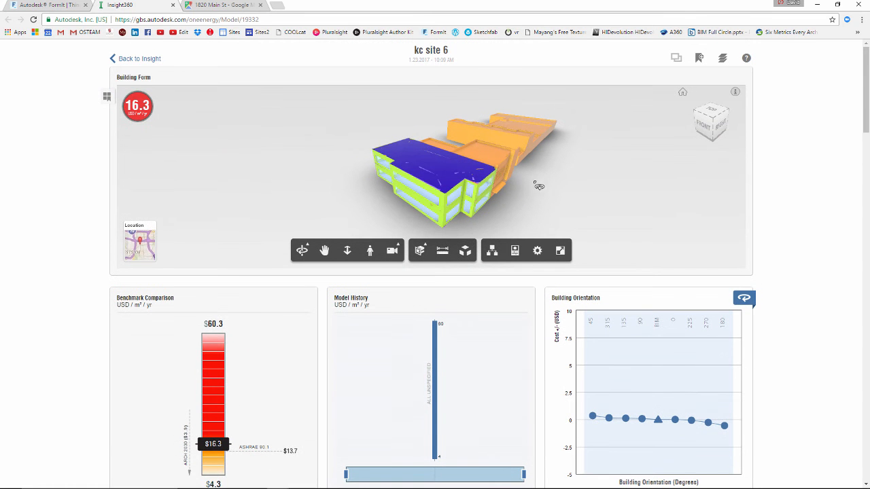
# Show the cost chart for WWR - Southern Walls and narrow the factor's range to the 50% option only
pyautogui.scroll(-2, 807, 264)
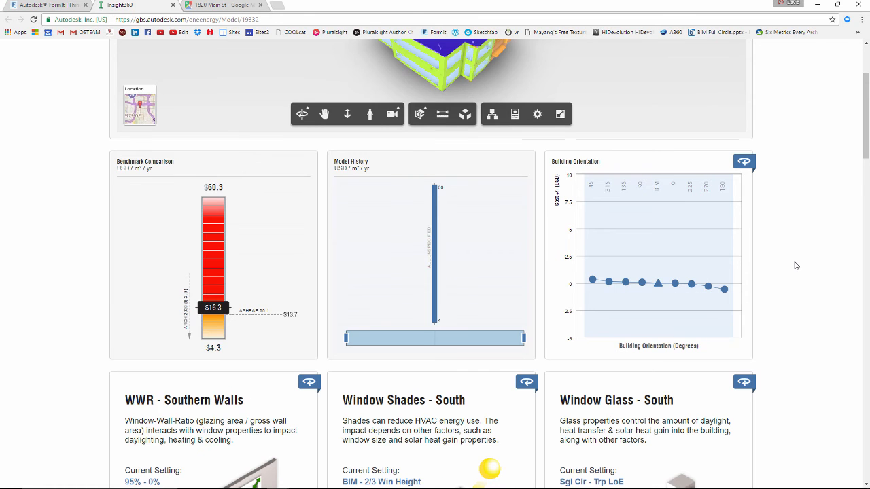
pyautogui.scroll(-3, 795, 265)
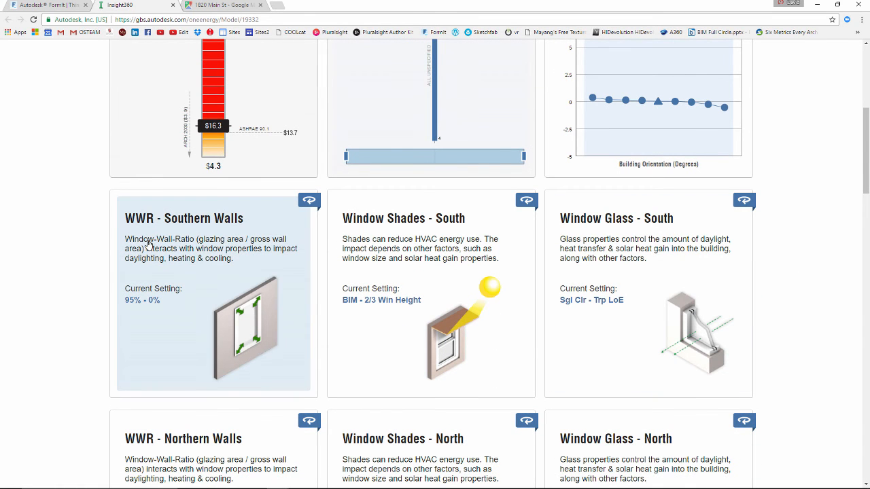
pyautogui.scroll(4, 236, 236)
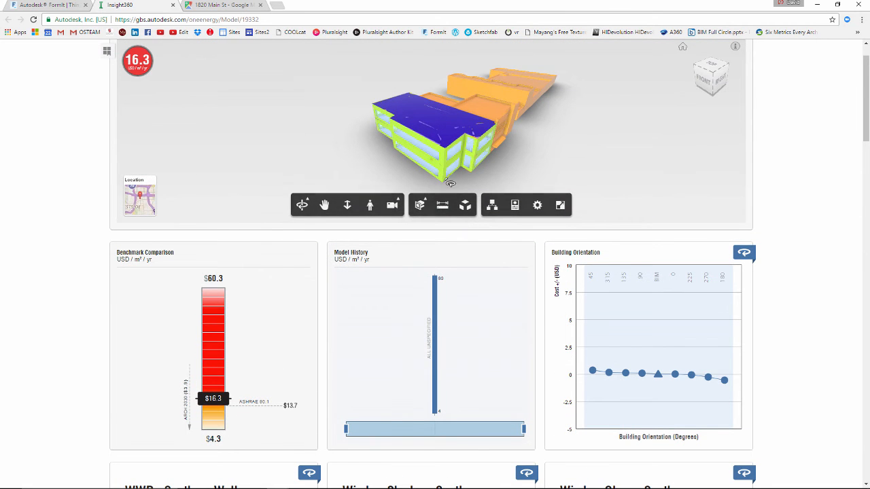
pyautogui.moveTo(448, 178); pyautogui.dragTo(396, 177)
pyautogui.scroll(-4, 278, 271)
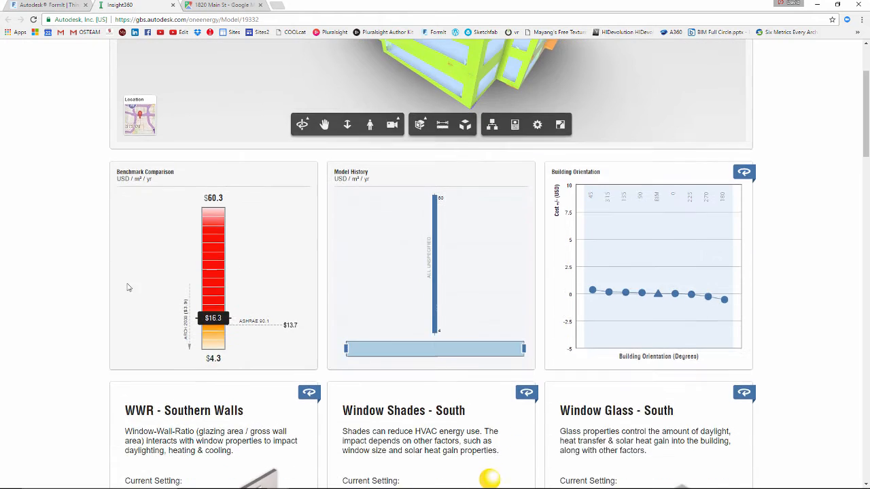
pyautogui.click(309, 201)
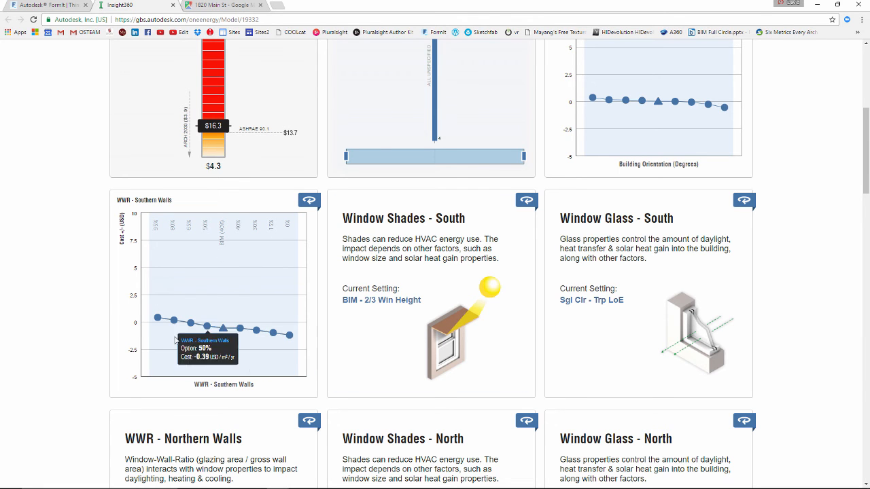
pyautogui.click(170, 365)
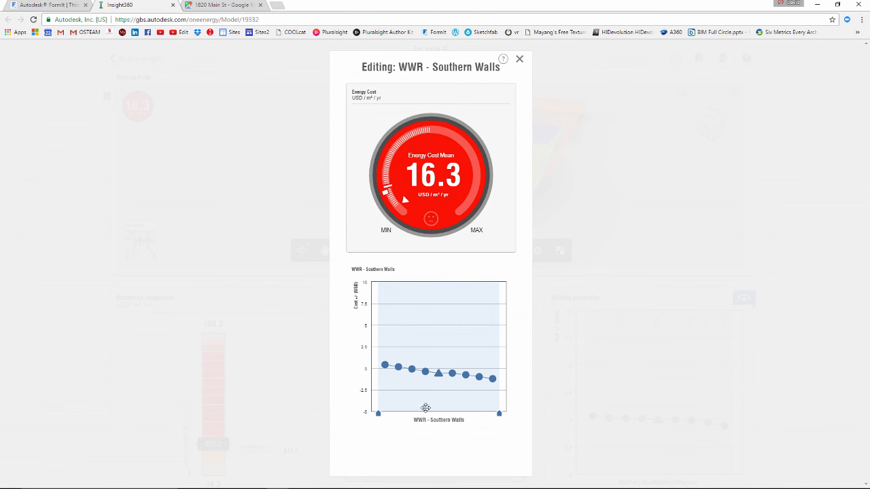
pyautogui.moveTo(379, 416); pyautogui.dragTo(422, 421)
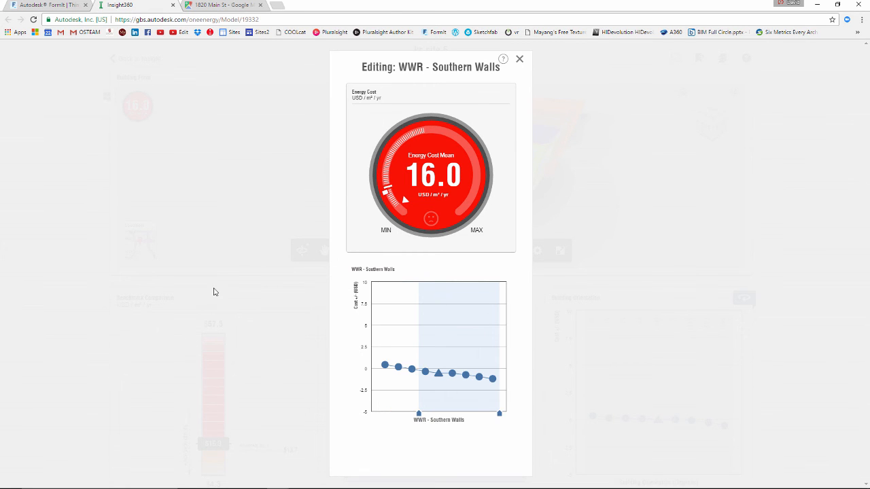
pyautogui.moveTo(503, 374)
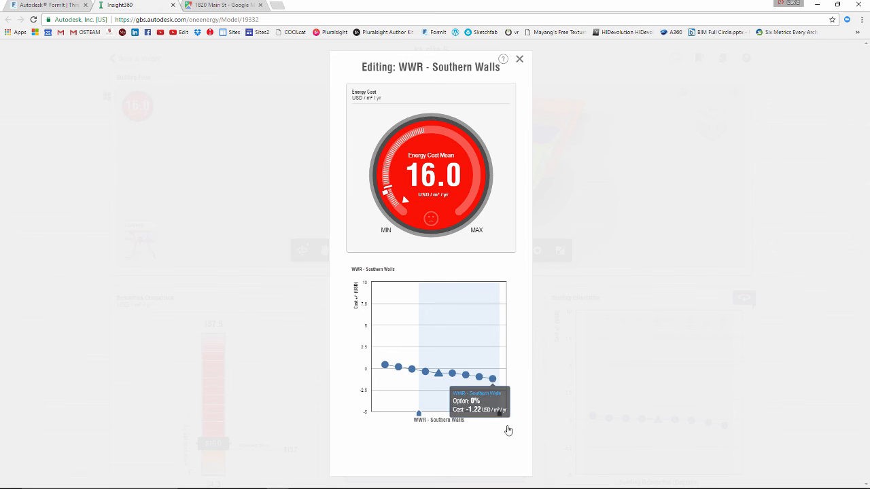
pyautogui.moveTo(501, 419); pyautogui.dragTo(432, 417)
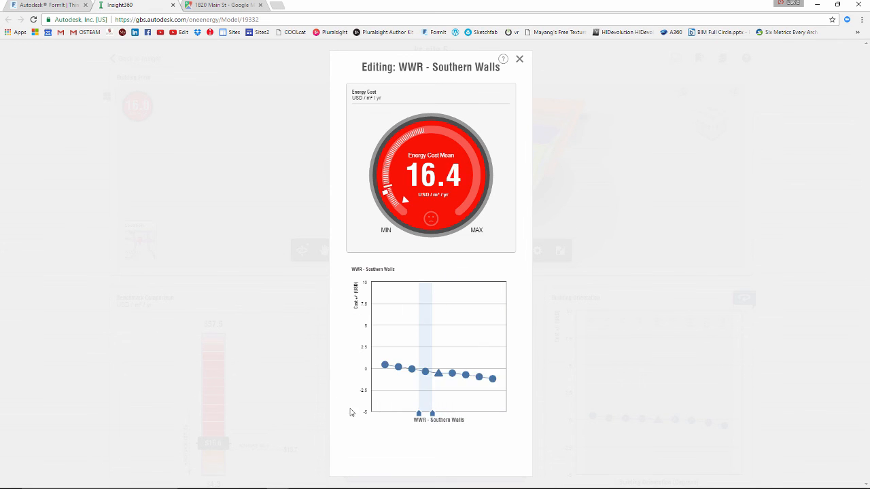
pyautogui.click(519, 61)
# Show the cost chart for Window Shades - South and limit its range to 1/3 through 2/3 Win Height
pyautogui.scroll(-4, 445, 248)
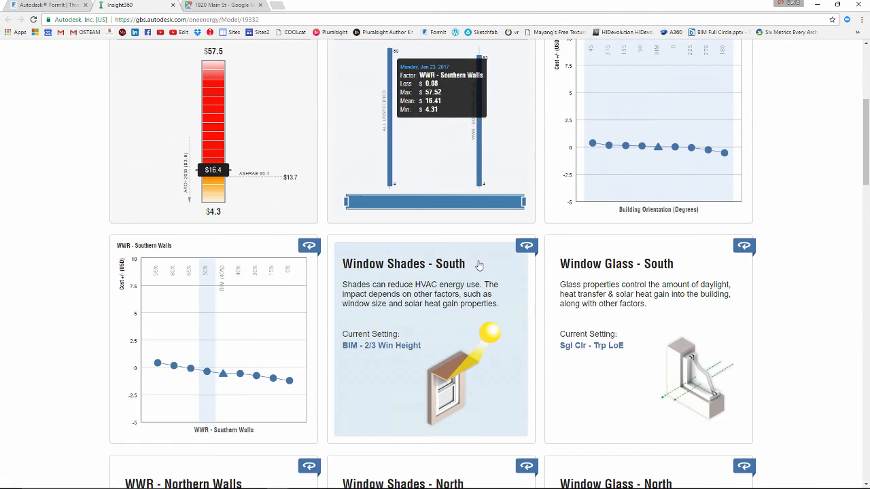
pyautogui.scroll(-2, 455, 261)
pyautogui.click(523, 157)
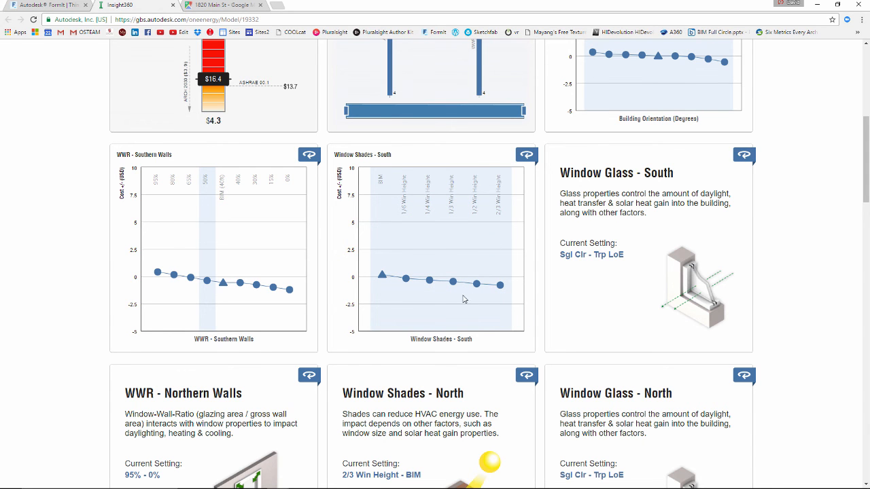
pyautogui.click(490, 311)
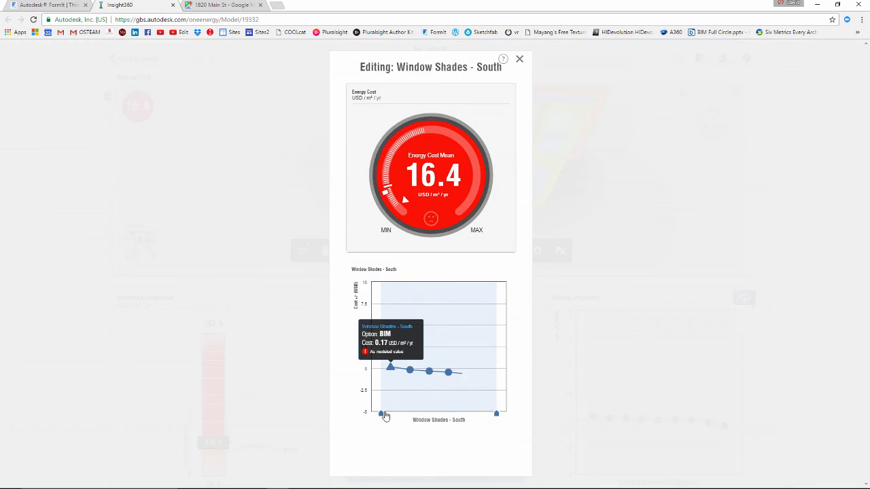
pyautogui.moveTo(380, 413); pyautogui.dragTo(440, 415)
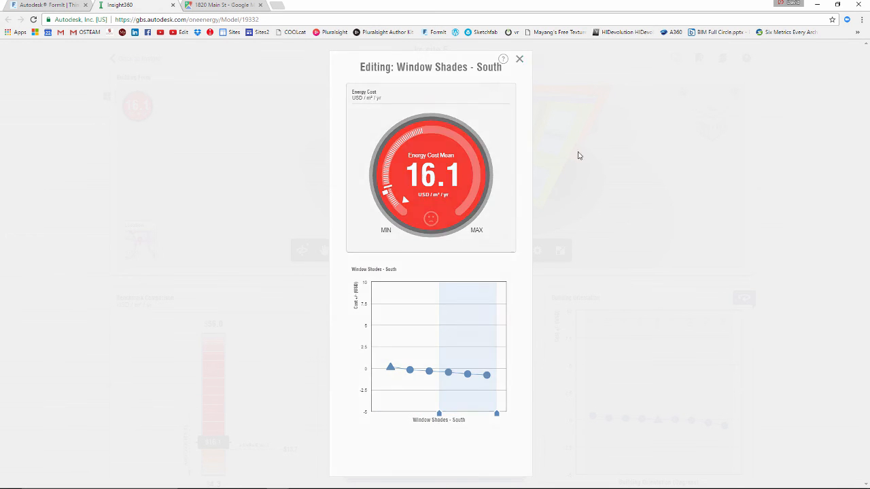
pyautogui.click(535, 100)
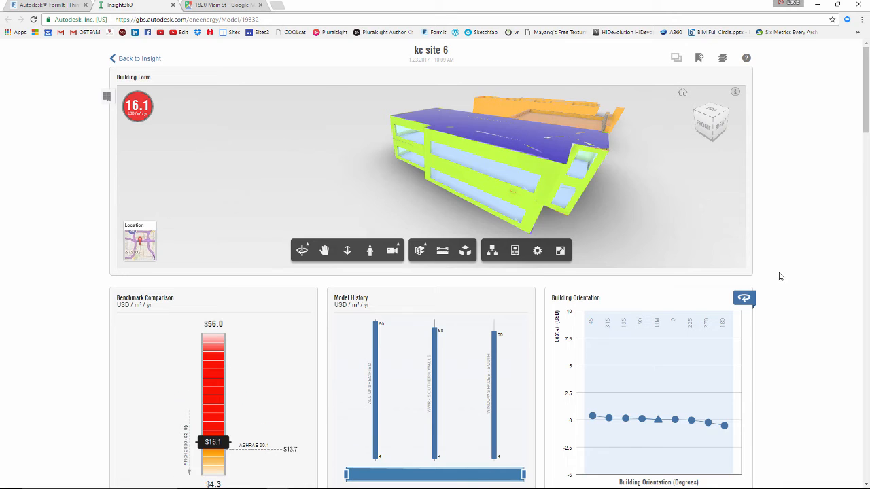
# Show the cost chart for Window Glass - South and narrow the factor's range to the Trp LoE option only
pyautogui.scroll(-5, 780, 276)
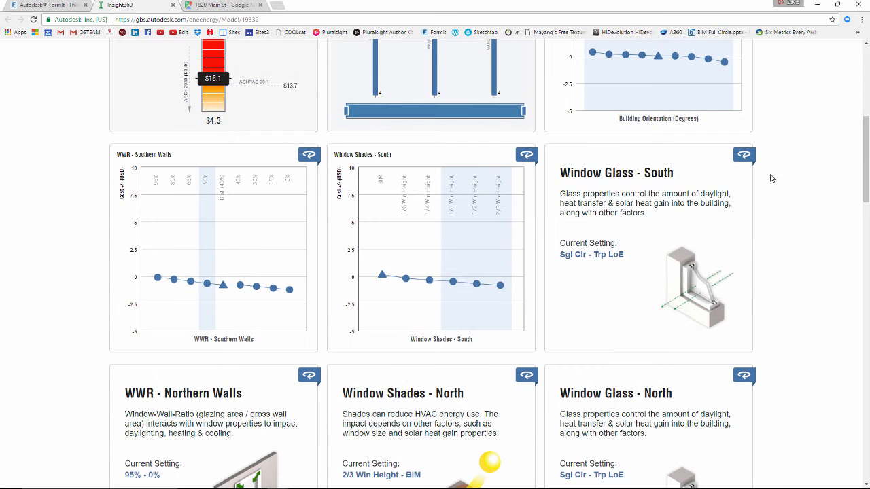
pyautogui.click(743, 155)
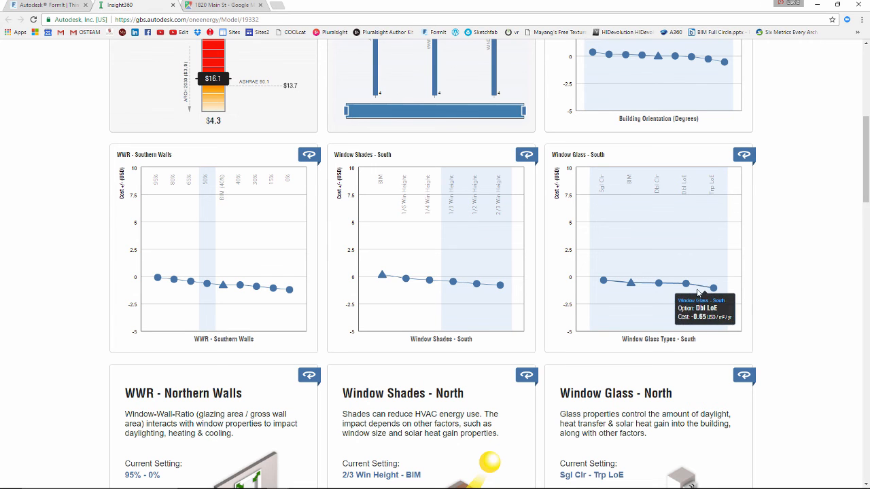
pyautogui.moveTo(693, 290)
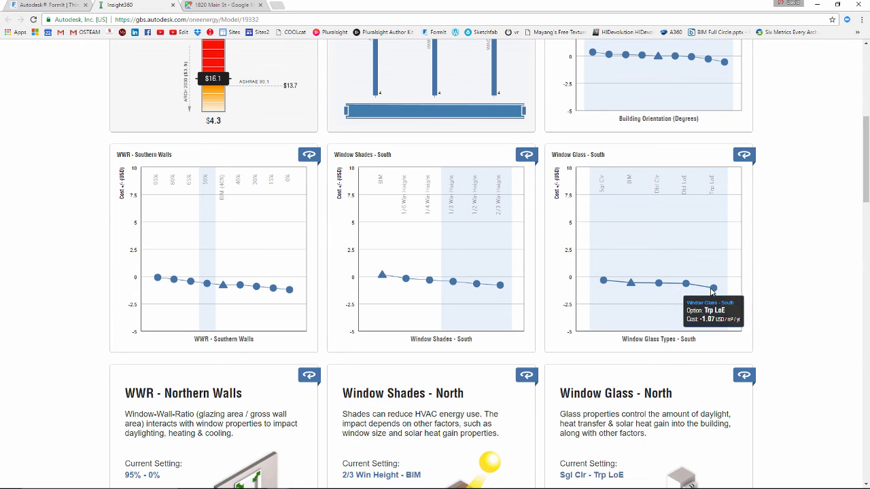
pyautogui.moveTo(618, 320)
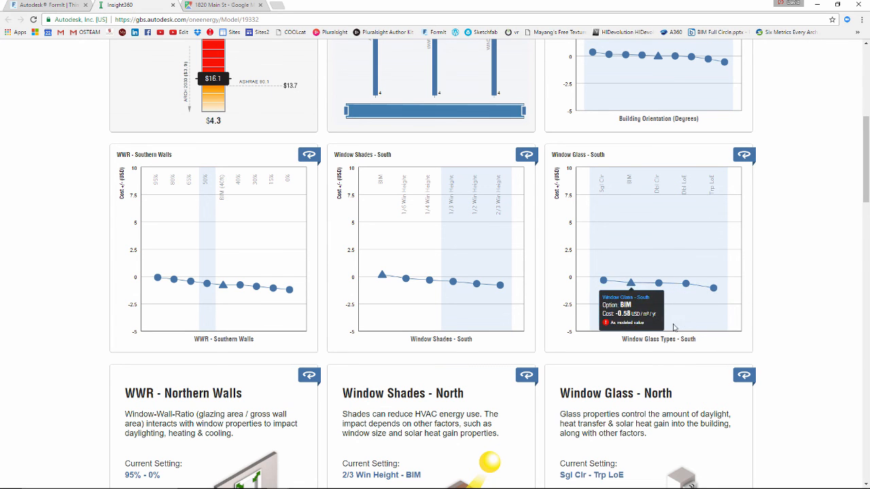
pyautogui.click(705, 237)
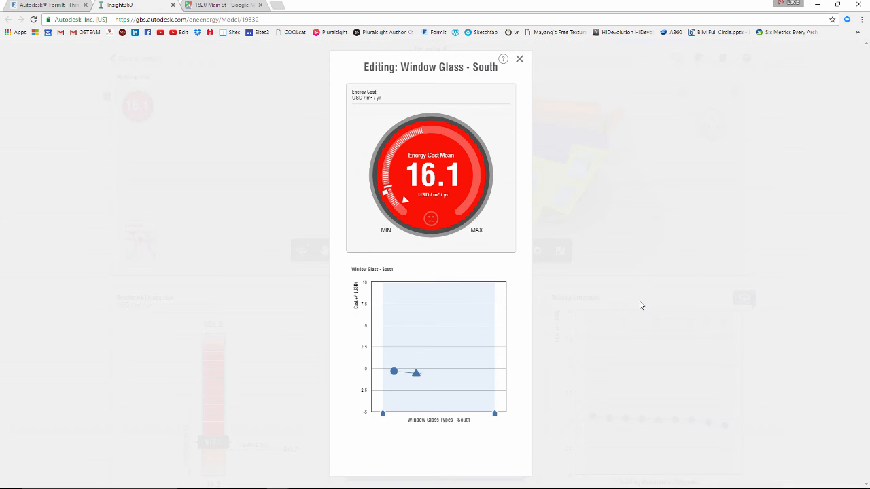
pyautogui.moveTo(384, 422); pyautogui.dragTo(478, 421)
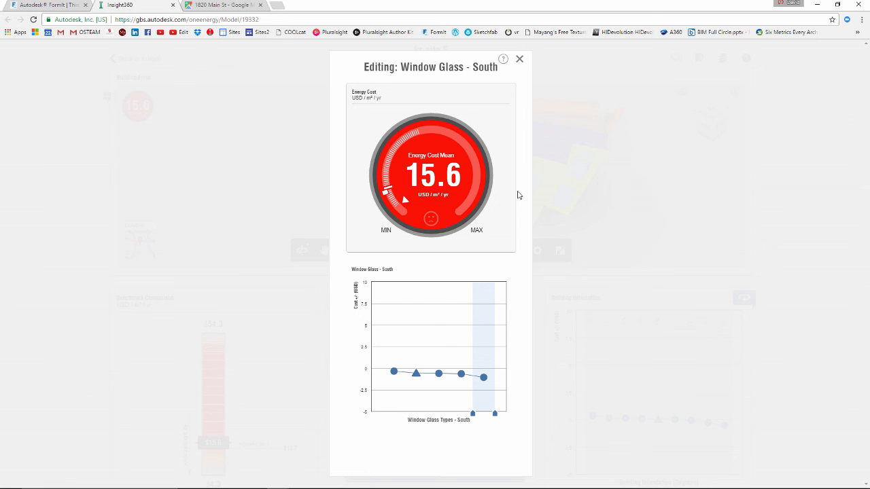
pyautogui.click(520, 61)
pyautogui.moveTo(612, 167); pyautogui.dragTo(761, 204)
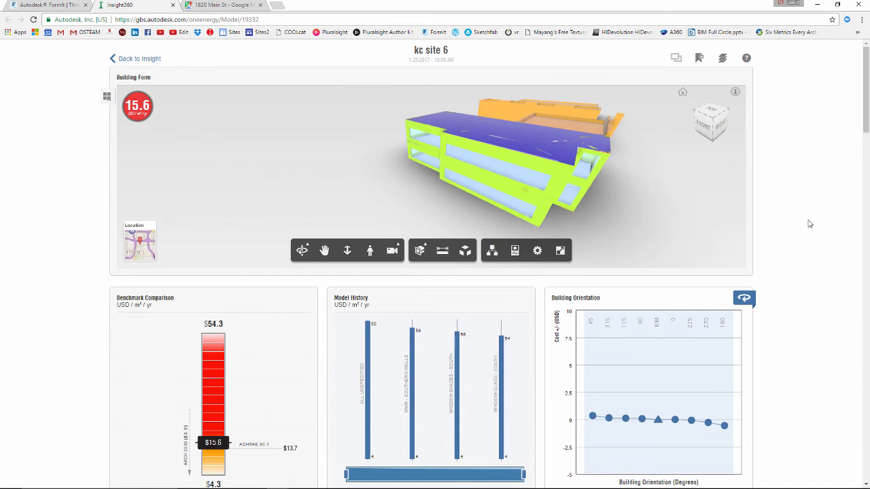
# Show the cost chart for WWR - Northern Walls and narrow its range to the 0% option only
pyautogui.scroll(-10, 809, 222)
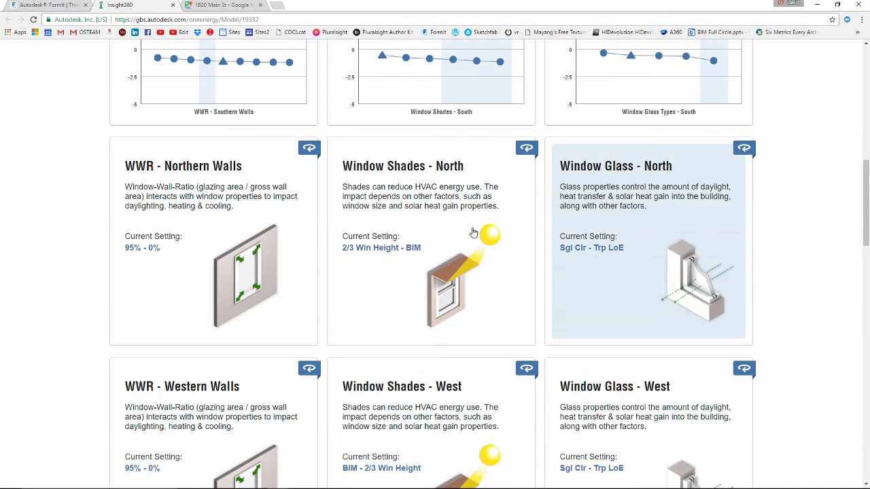
pyautogui.scroll(-1, 539, 237)
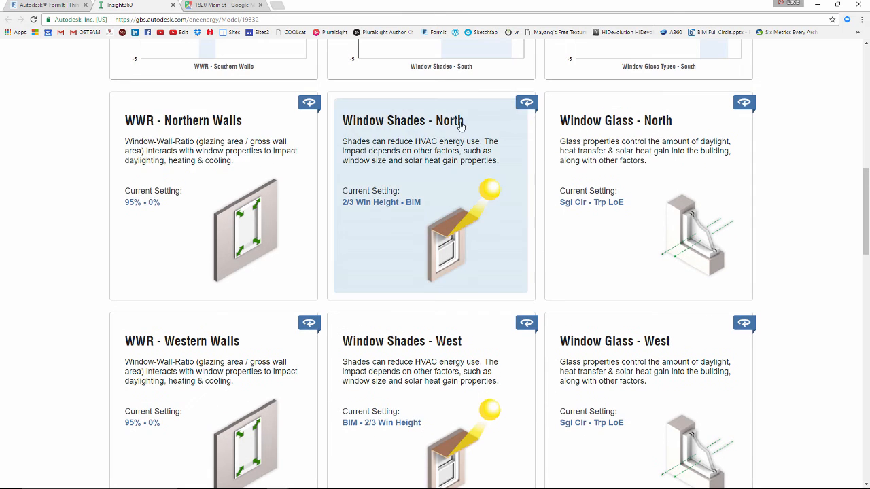
pyautogui.click(310, 104)
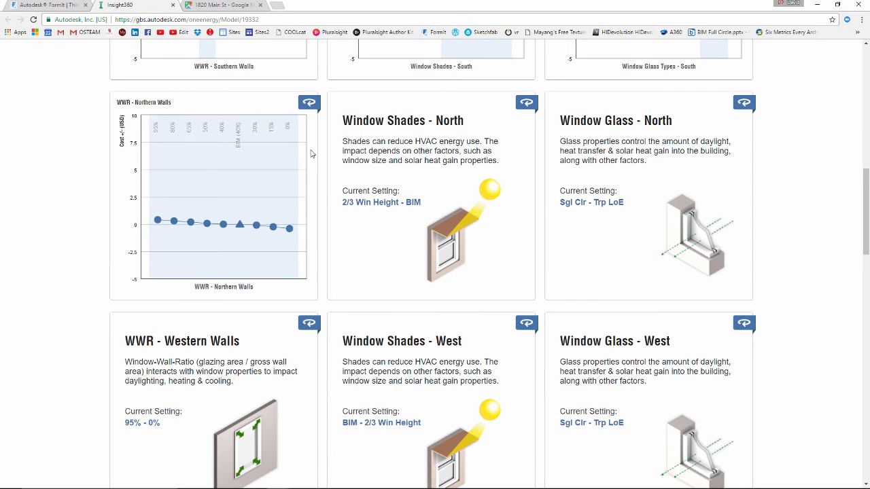
pyautogui.click(162, 279)
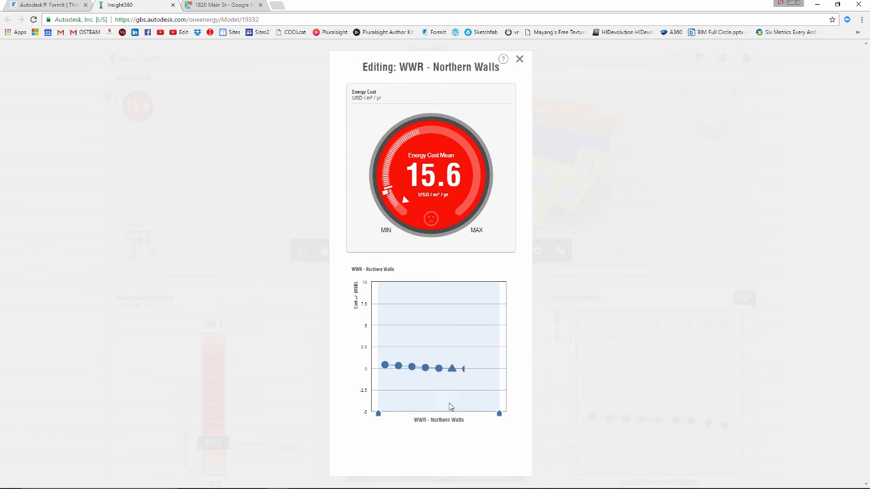
pyautogui.moveTo(382, 414); pyautogui.dragTo(485, 414)
pyautogui.click(518, 61)
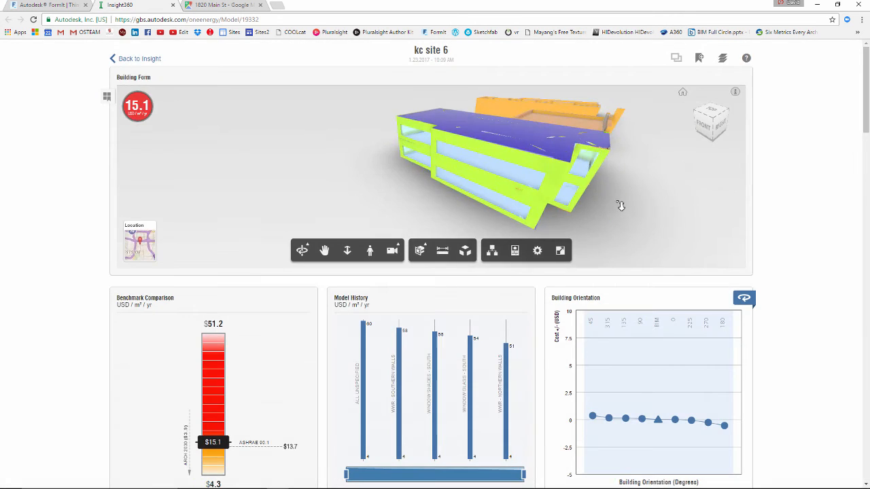
# Show the cost charts for the Wall Construction, Roof Construction and Infiltration factors
pyautogui.scroll(-10, 776, 297)
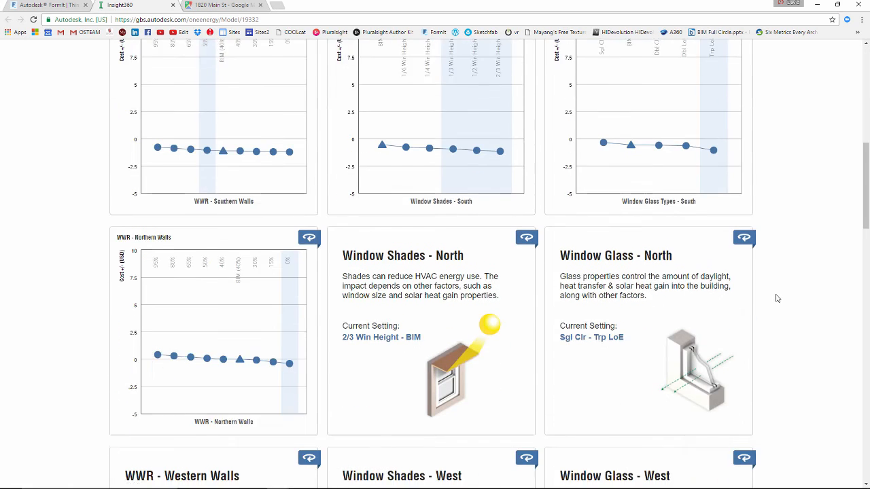
pyautogui.scroll(-7, 771, 243)
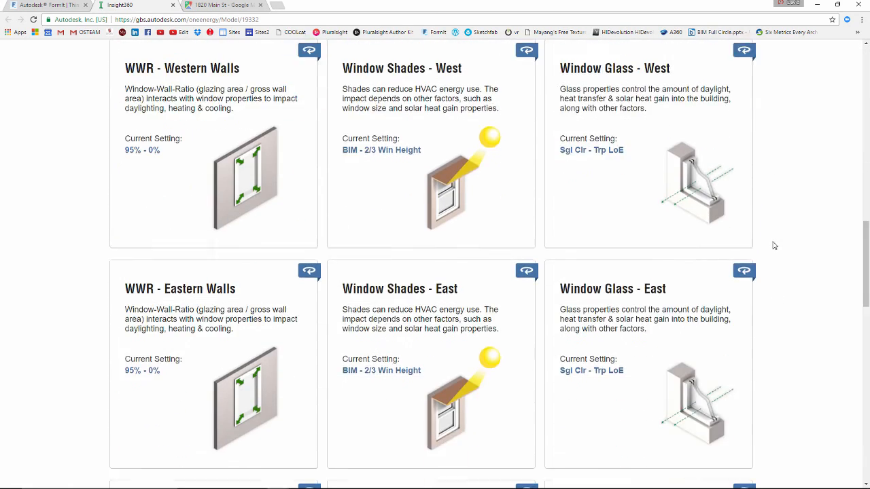
pyautogui.scroll(-4, 774, 246)
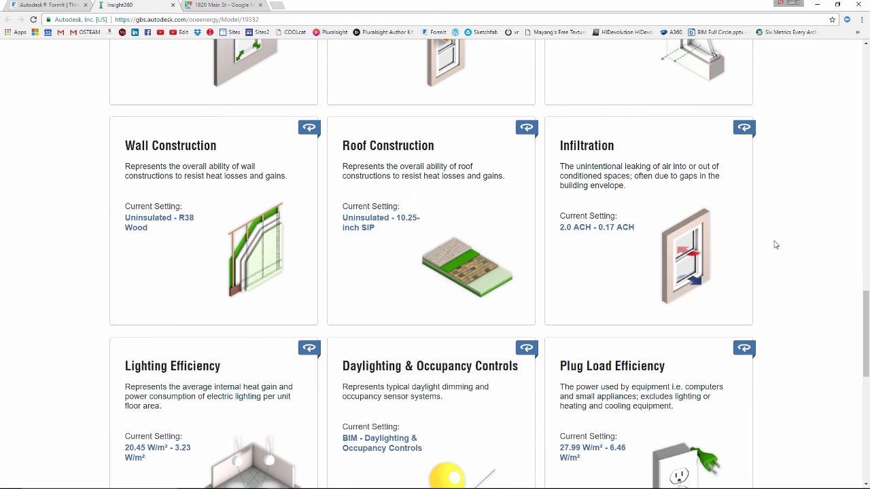
pyautogui.click(309, 128)
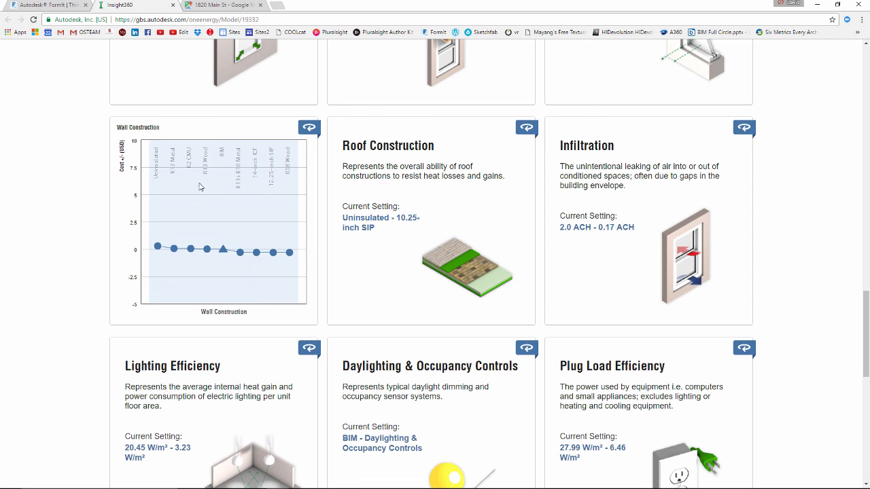
pyautogui.click(526, 127)
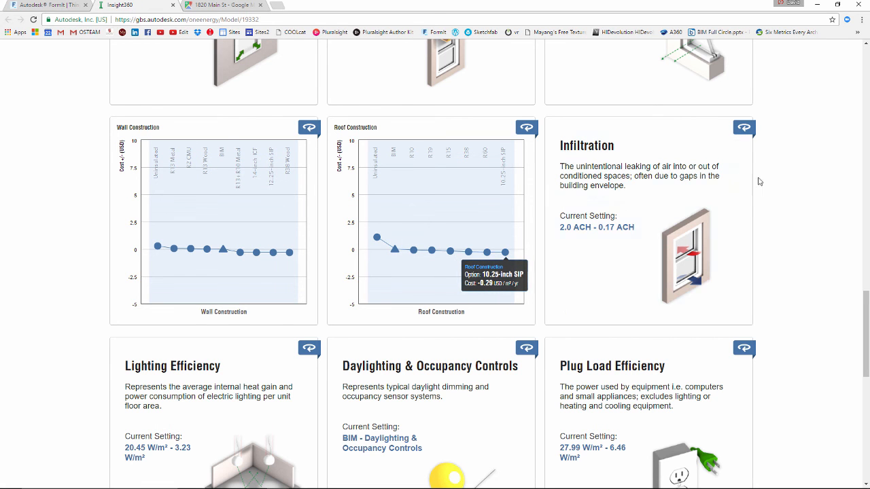
pyautogui.click(747, 131)
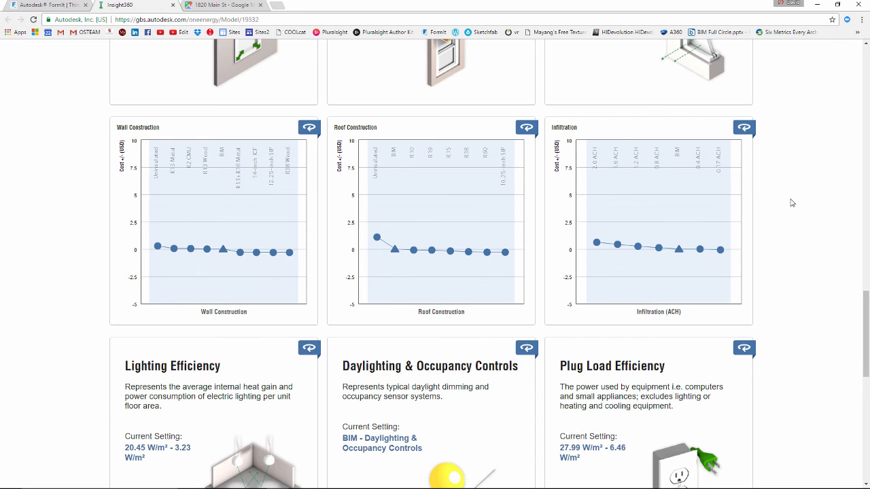
# Show the HVAC and Operating Schedule cost charts and inspect the costs of the 24/7 and 12/5 schedule options
pyautogui.scroll(-1, 792, 203)
pyautogui.moveTo(680, 227)
pyautogui.scroll(-1, 679, 232)
pyautogui.scroll(-2, 680, 233)
pyautogui.scroll(-1, 581, 276)
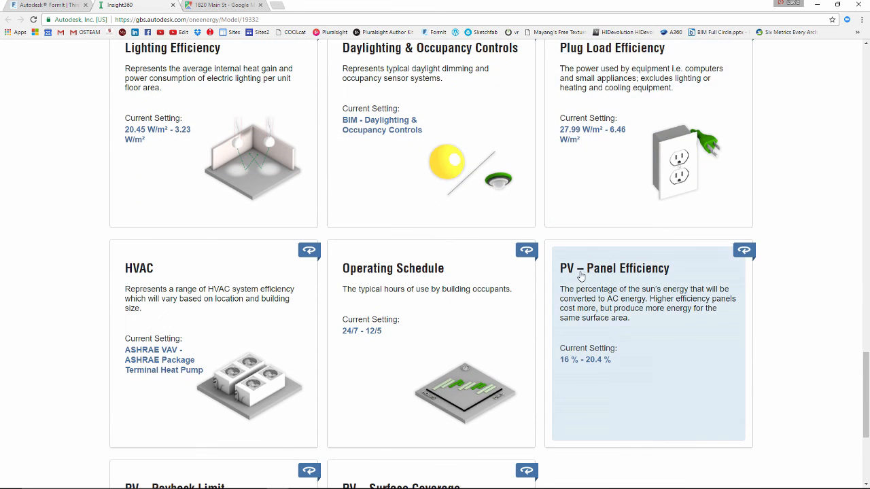
pyautogui.scroll(-1, 581, 275)
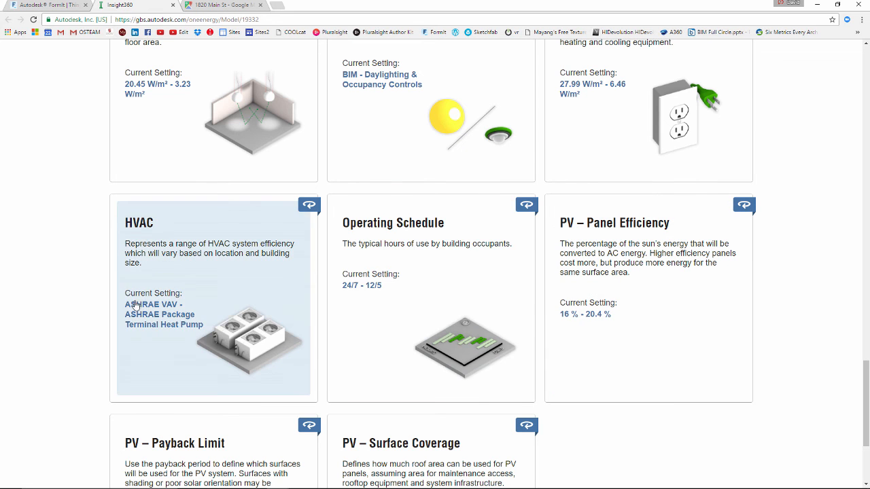
pyautogui.click(309, 204)
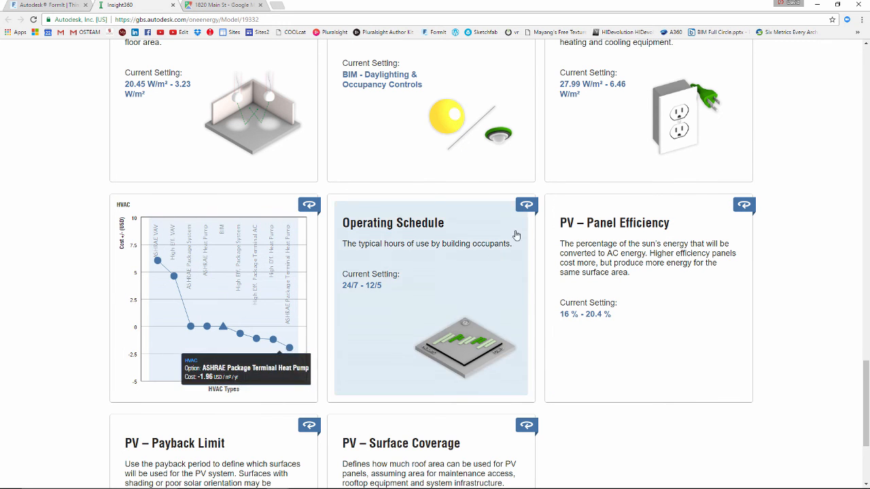
pyautogui.click(526, 206)
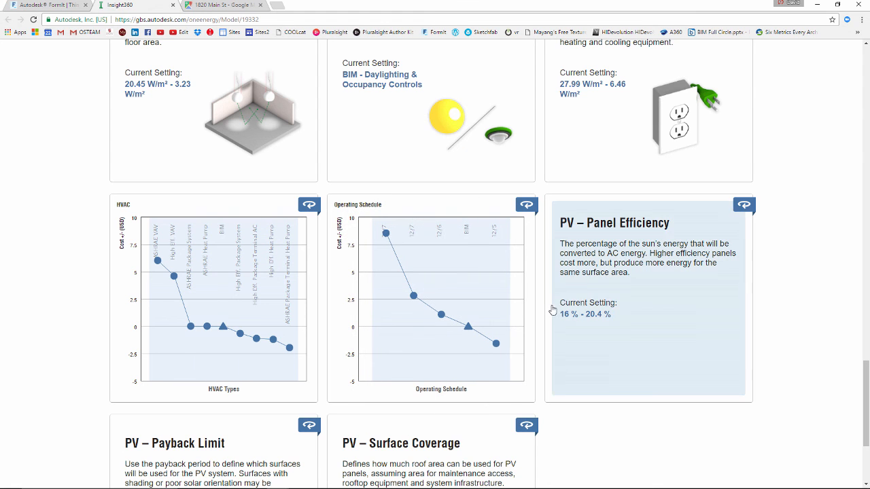
pyautogui.moveTo(386, 233)
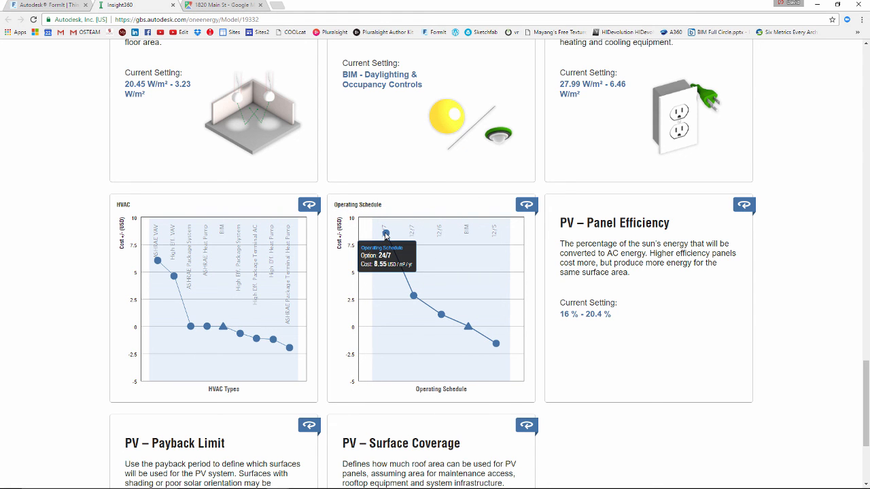
pyautogui.moveTo(498, 345)
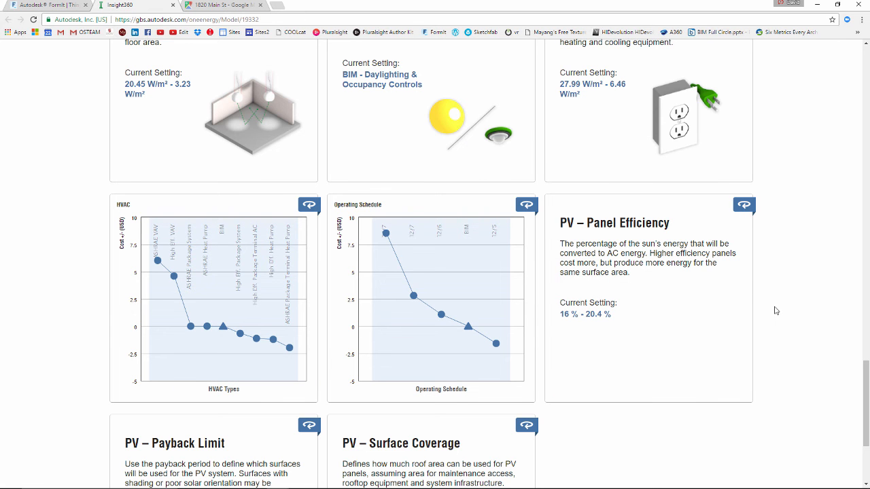
# Review the design factors from Operating Schedule back up to the south-facing window charts and benchmark comparison
pyautogui.scroll(2, 775, 311)
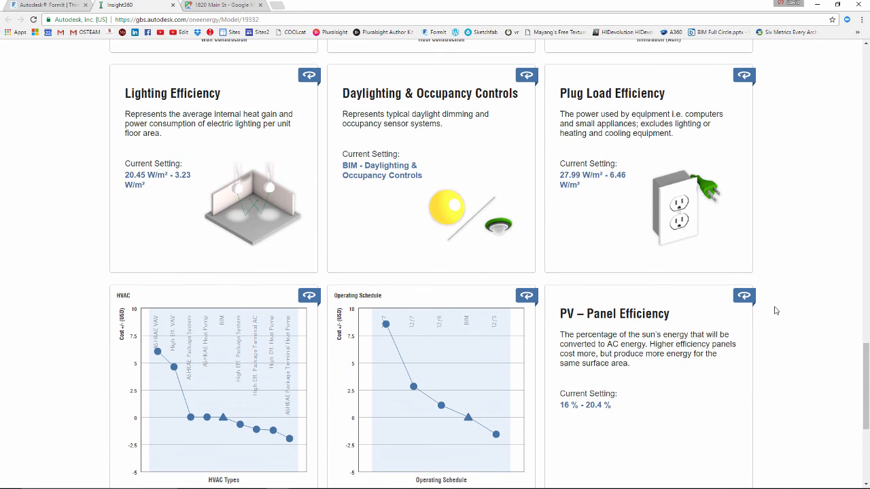
pyautogui.scroll(2, 775, 311)
pyautogui.scroll(2, 775, 311)
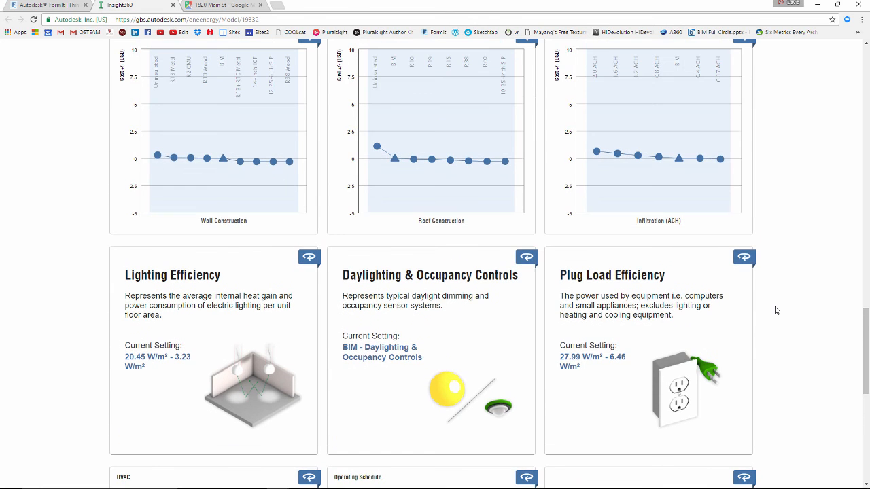
pyautogui.scroll(2, 775, 310)
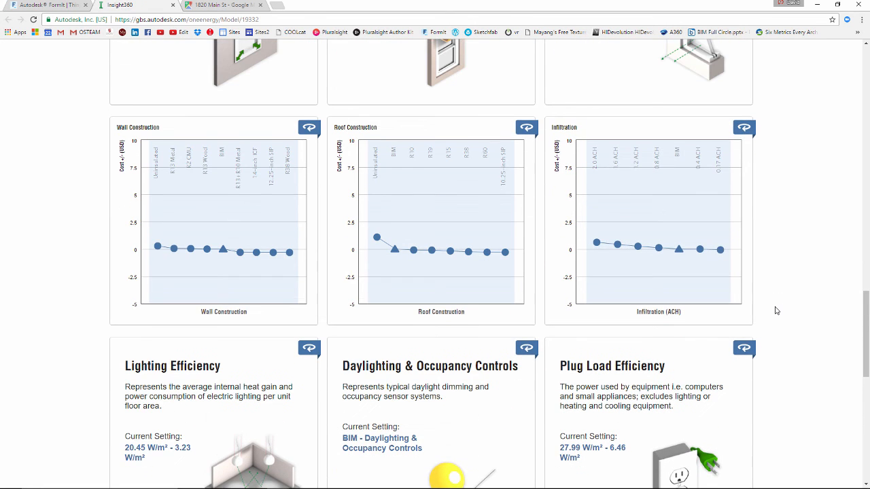
pyautogui.scroll(5, 775, 310)
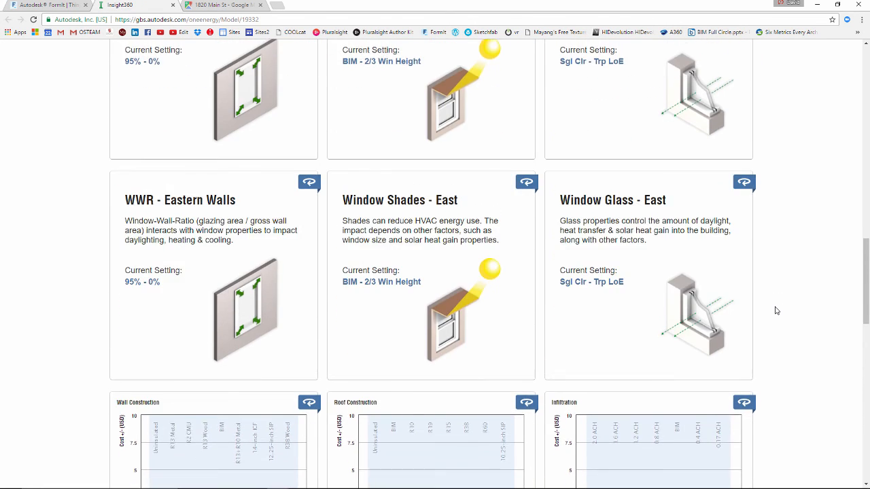
pyautogui.scroll(2, 775, 310)
pyautogui.scroll(1, 775, 310)
pyautogui.scroll(13, 778, 314)
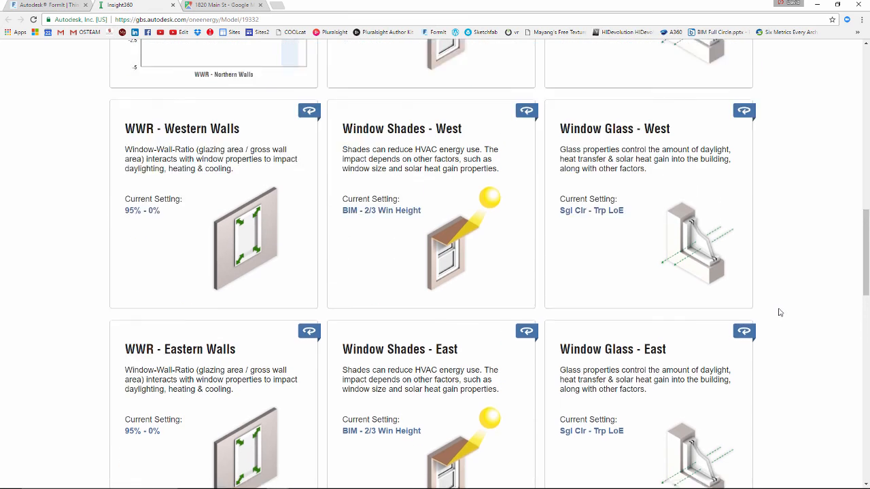
pyautogui.scroll(7, 782, 325)
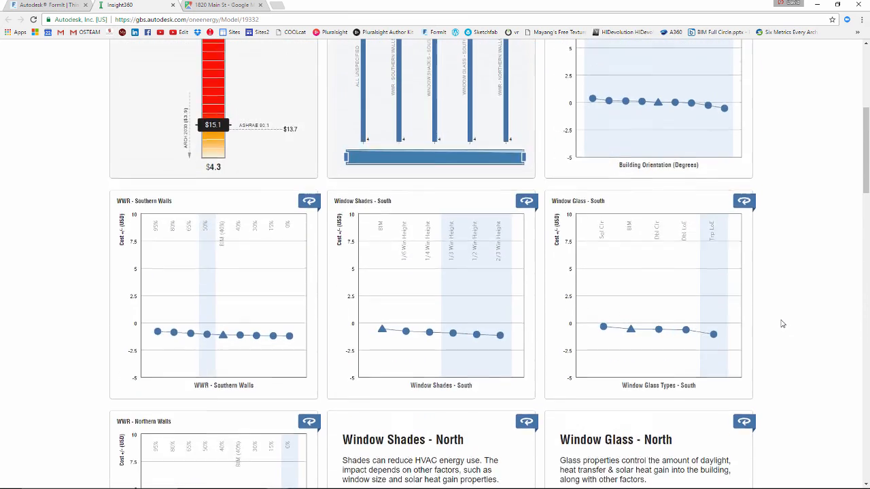